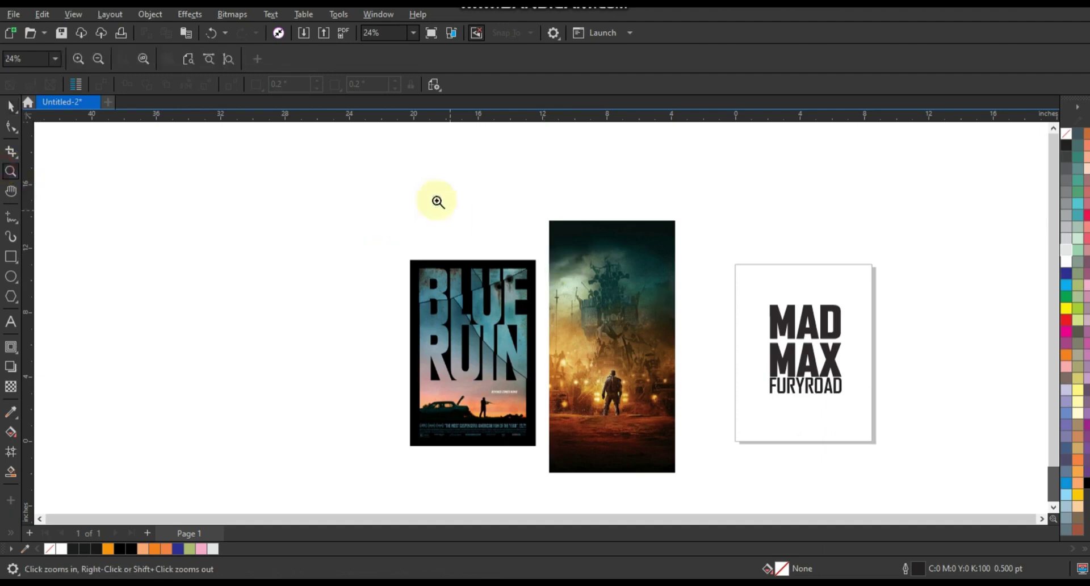
- Move the MAD MAX title onto the middle poster image and fill it with white
left_click_drag(436, 199, 882, 486)
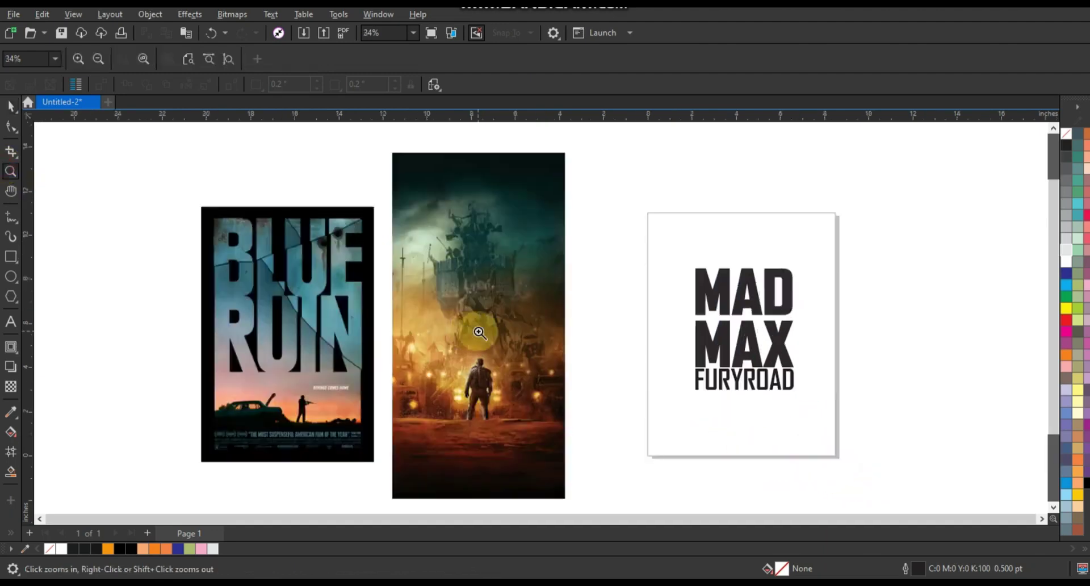
left_click(10, 106)
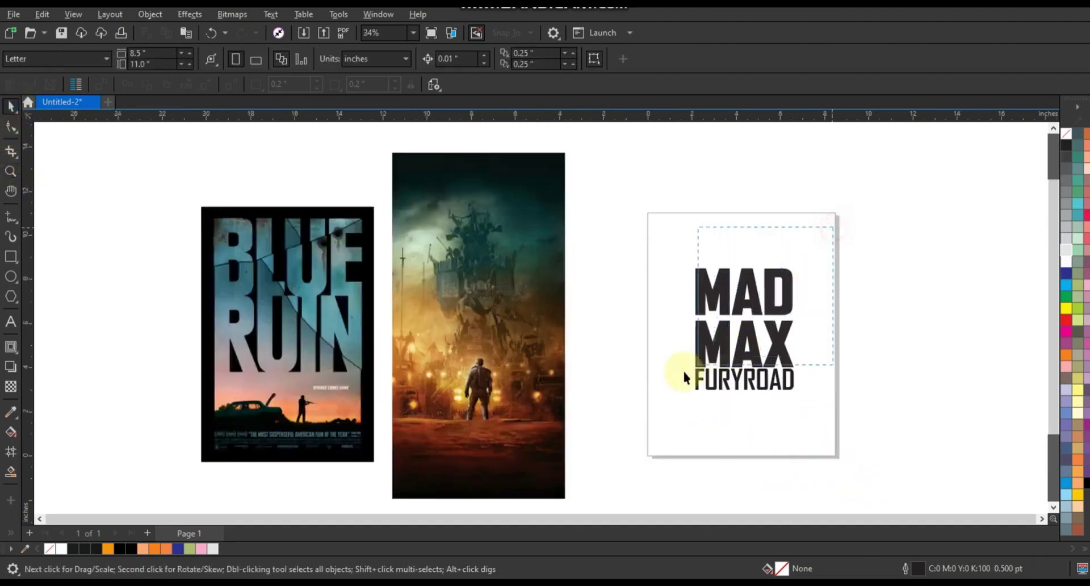
left_click_drag(670, 377, 672, 373)
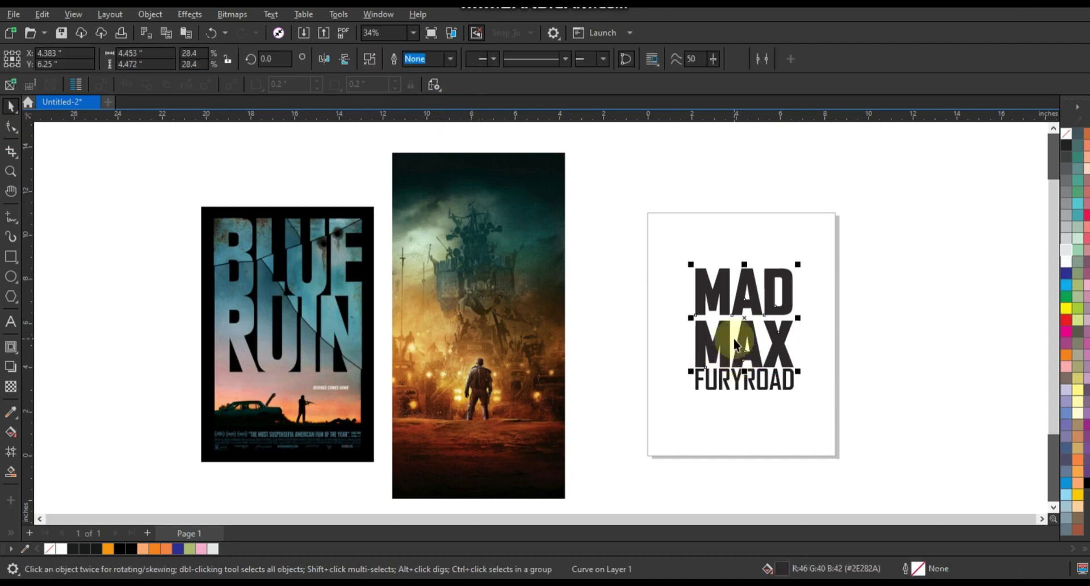
left_click_drag(739, 339, 482, 303)
left_click(1065, 263)
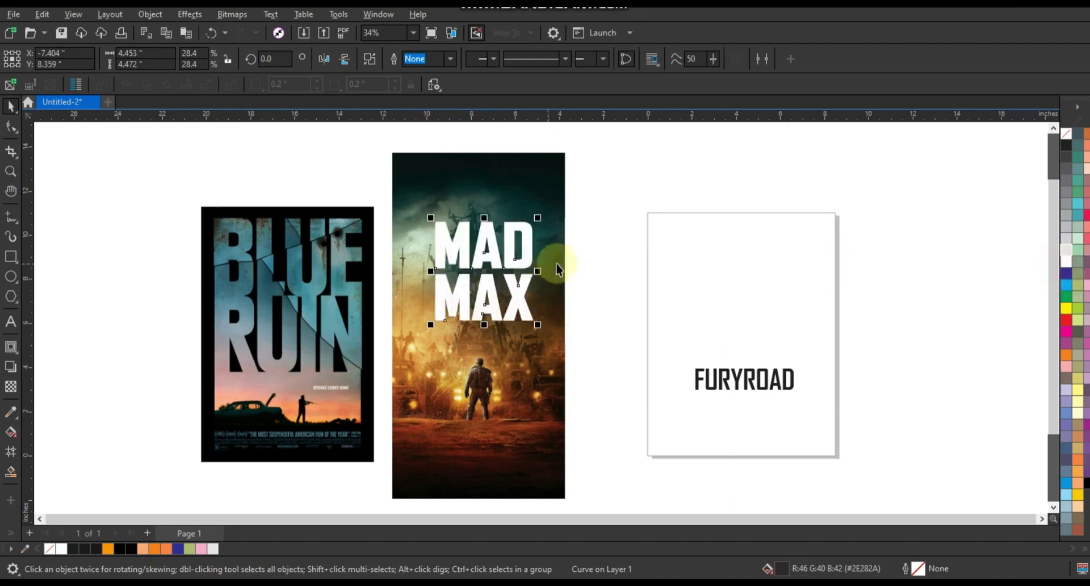
- Break the MAD MAX title apart and combine the pieces of each word into its own curve
left_click(10, 171)
left_click_drag(392, 201, 659, 360)
left_click(8, 106)
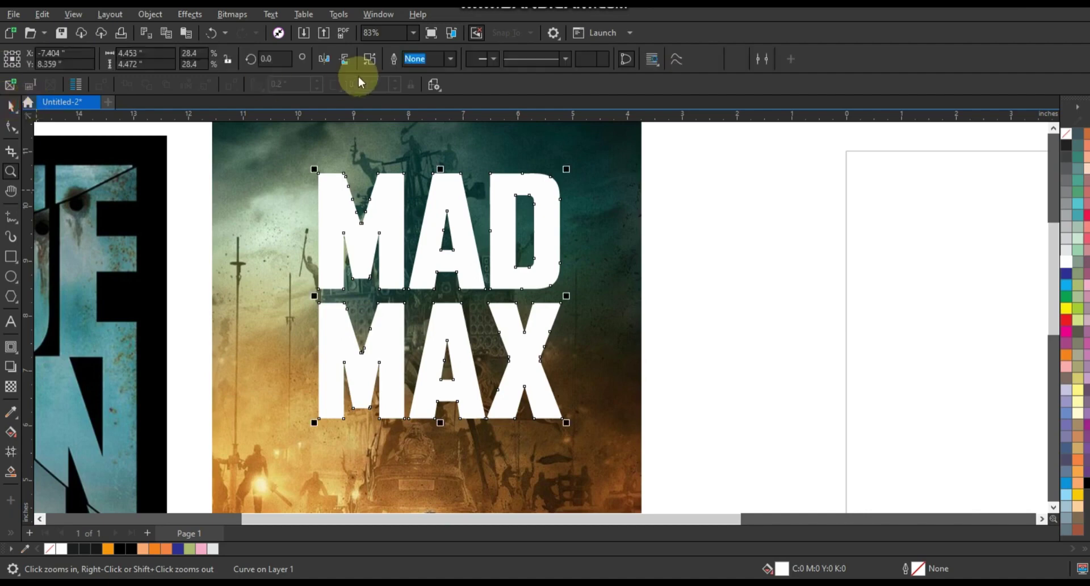
left_click_drag(722, 159, 283, 296)
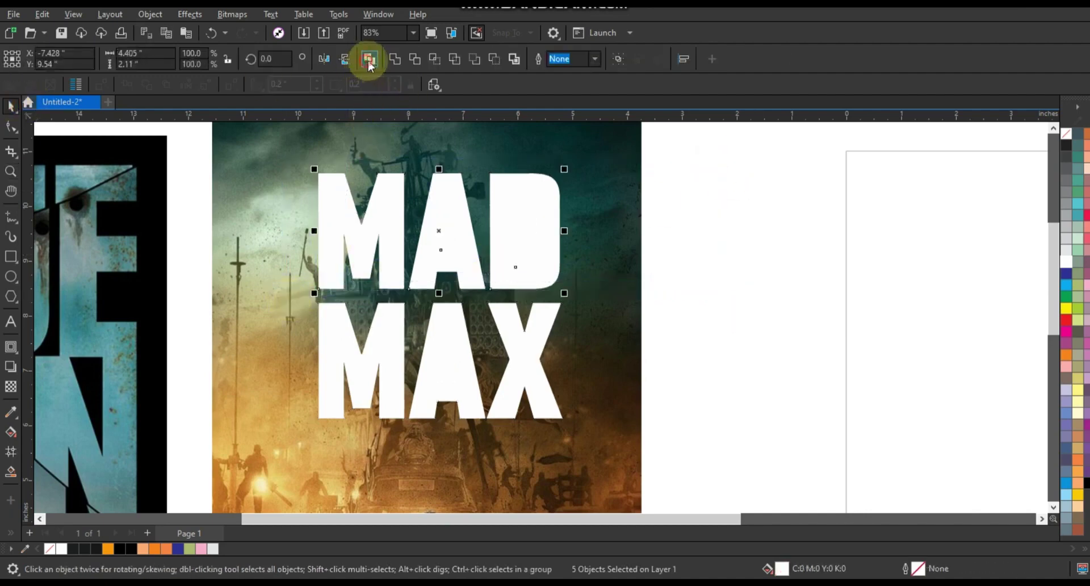
left_click(367, 58)
left_click_drag(298, 435, 287, 440)
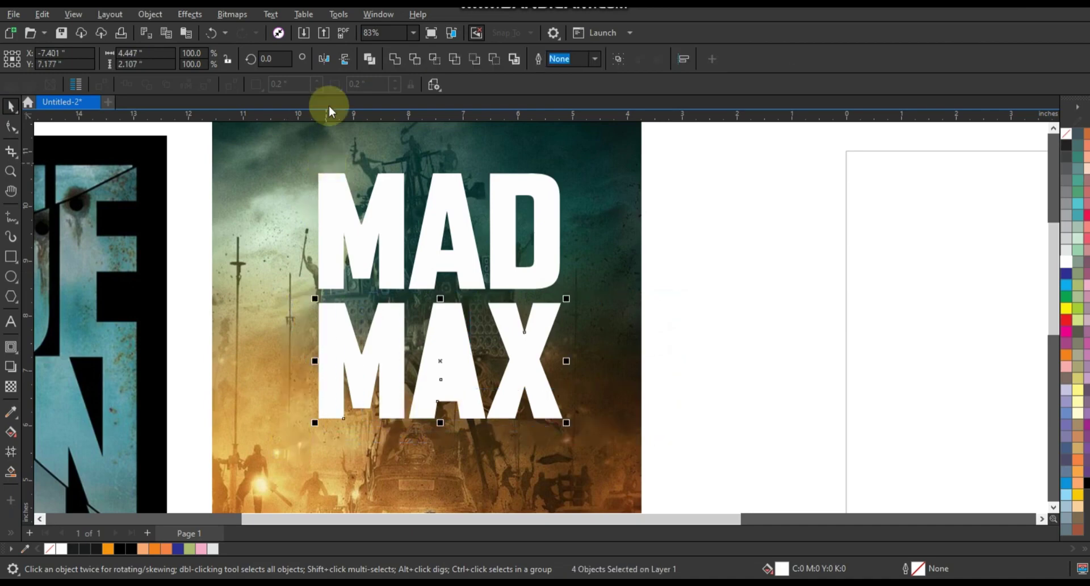
left_click(370, 61)
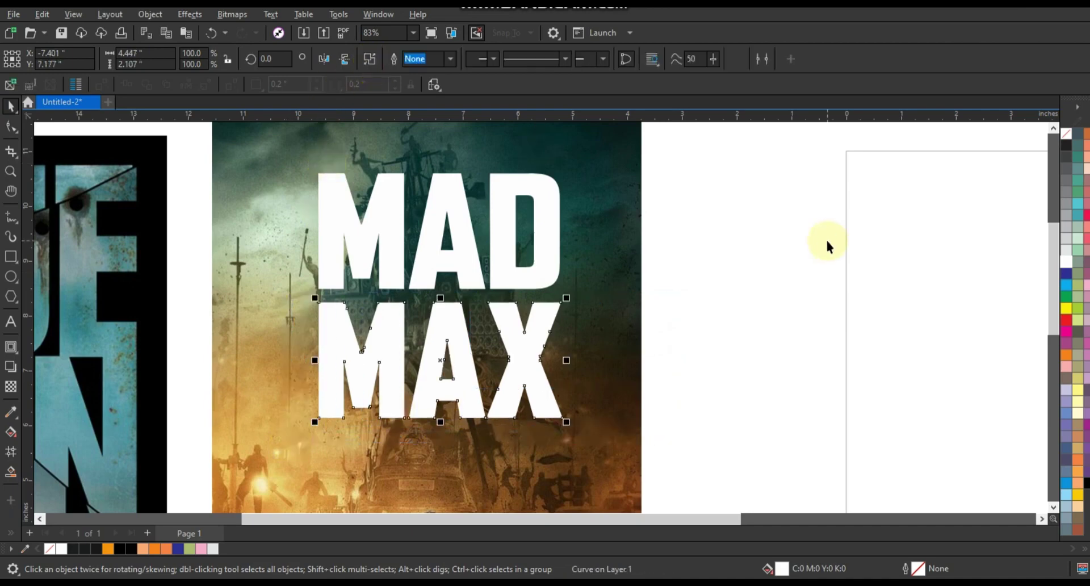
- Nudge the word MAX up until its letters touch the underside of MAD, keeping the words horizontally aligned
key("Up")
key("Up")
key("Up")
key("Up")
key("Up")
key("Up")
key("Up")
key("Up")
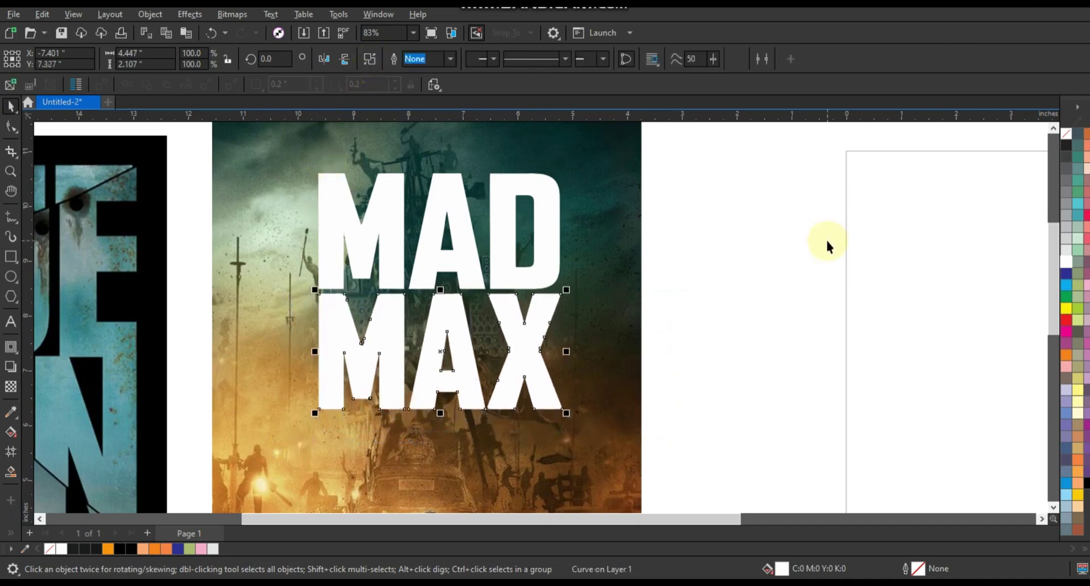
key("Up")
key("Up")
key("Up")
key("Up")
key("Up")
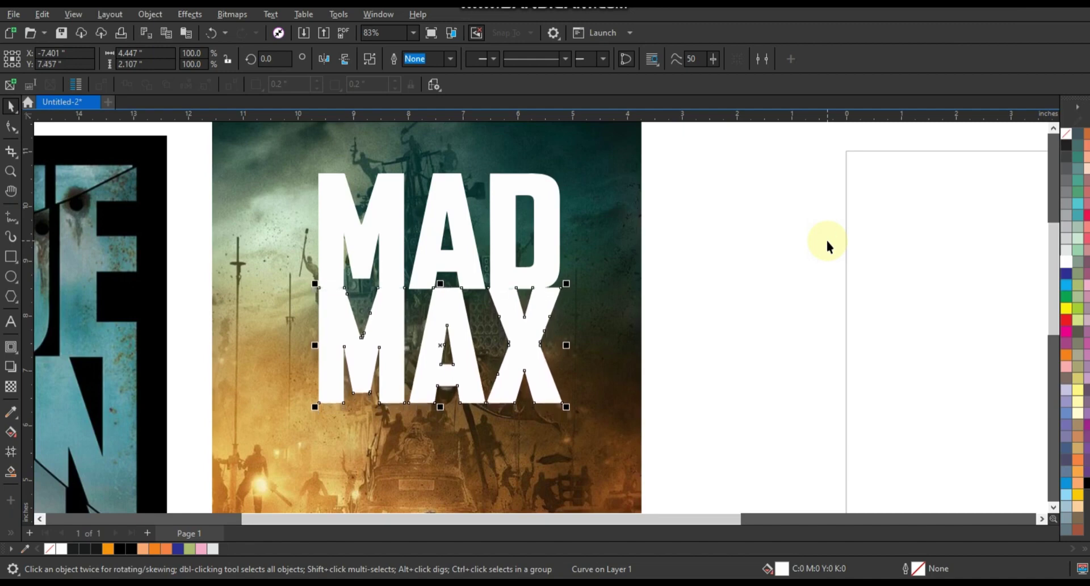
key("Up")
key("Right")
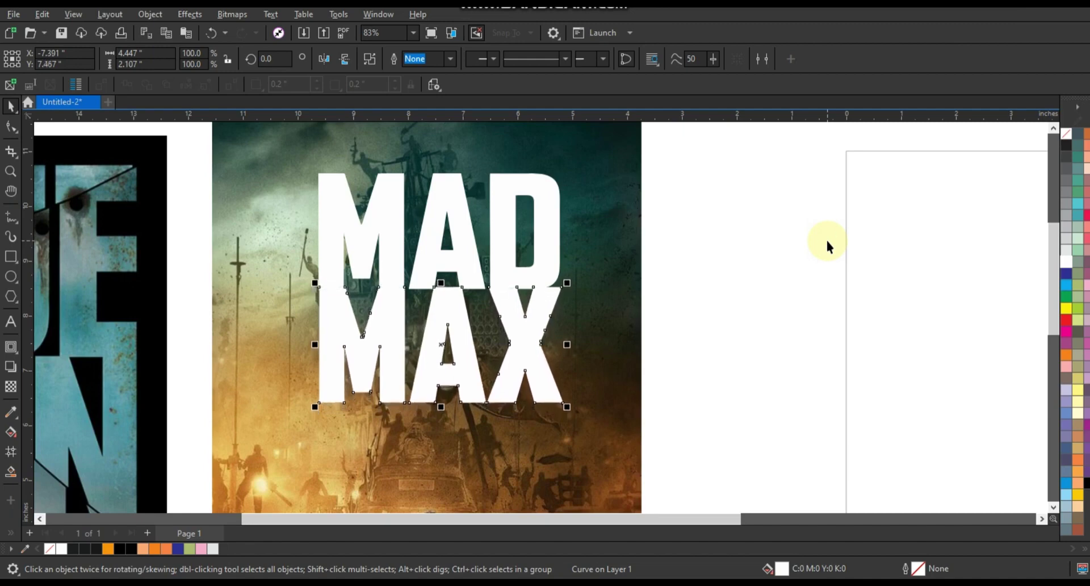
key("Left")
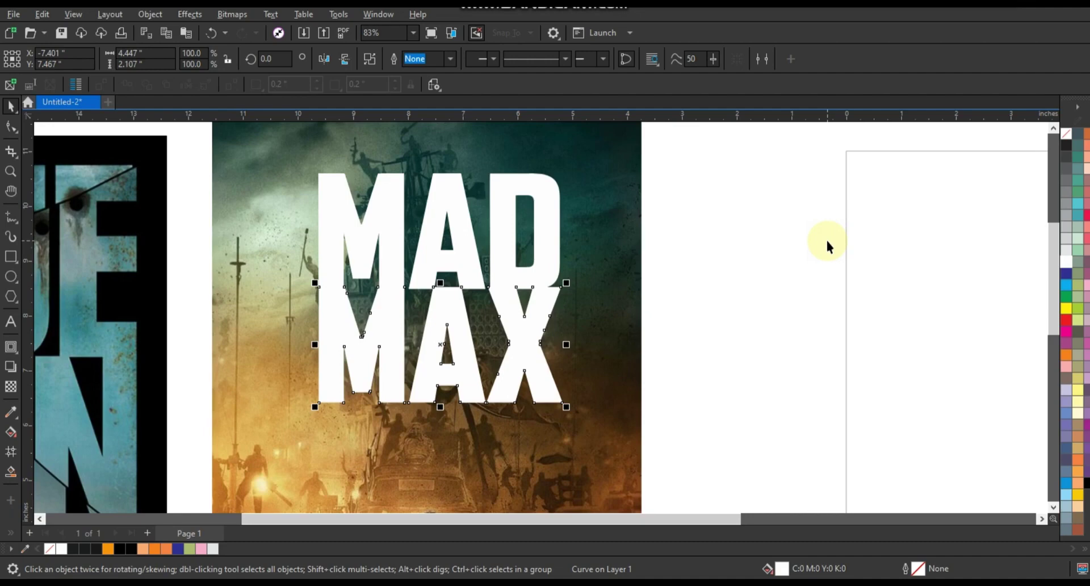
- Weld the words MAD and MAX into a single shape
left_click(525, 180, "shift")
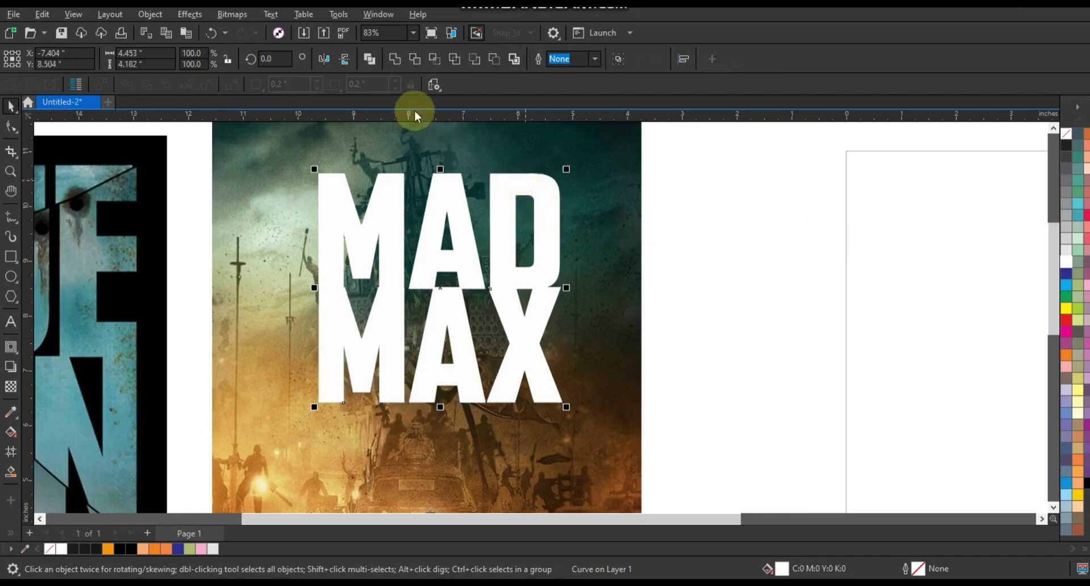
left_click(395, 61)
left_click(682, 260)
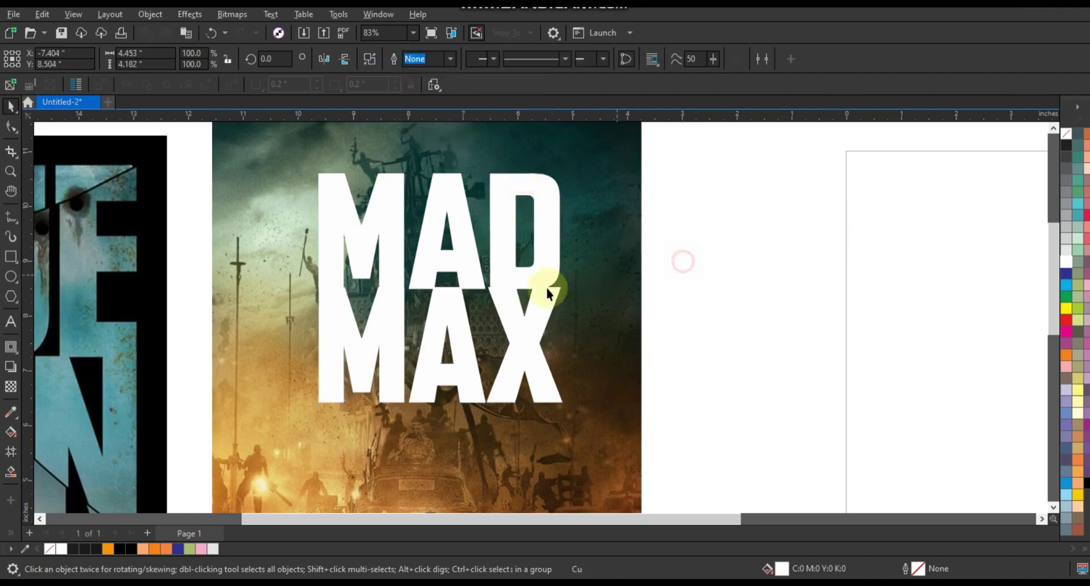
- Enlarge the MAD MAX shape proportionally to about 6.49 by 6.09 inches and centre it horizontally on the poster image
scroll(552, 288, "down", 1)
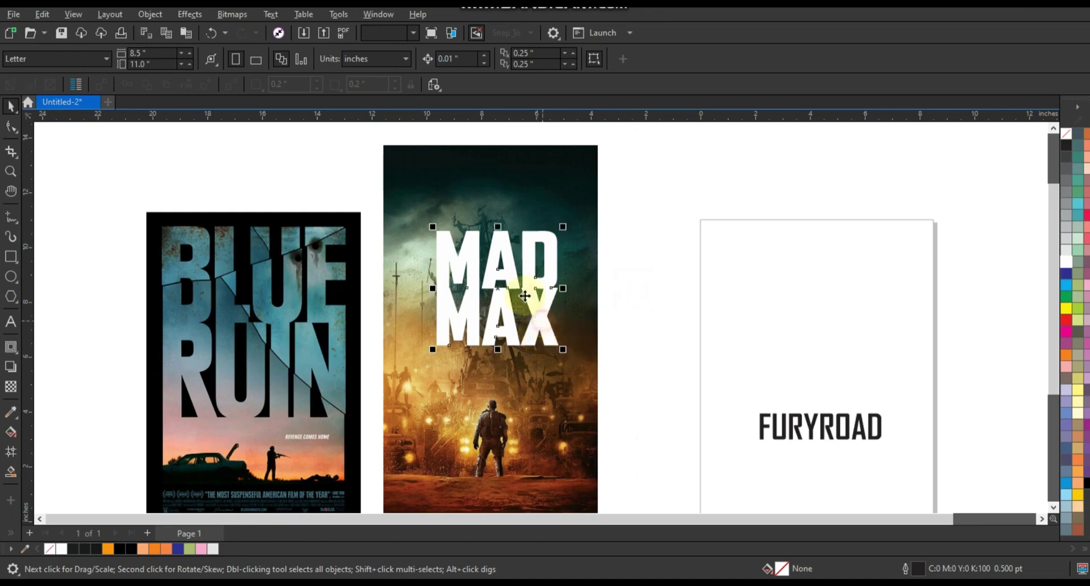
left_click(436, 227)
left_click_drag(432, 227, 402, 197)
left_click_drag(562, 349, 581, 366)
left_click_drag(404, 369, 396, 376)
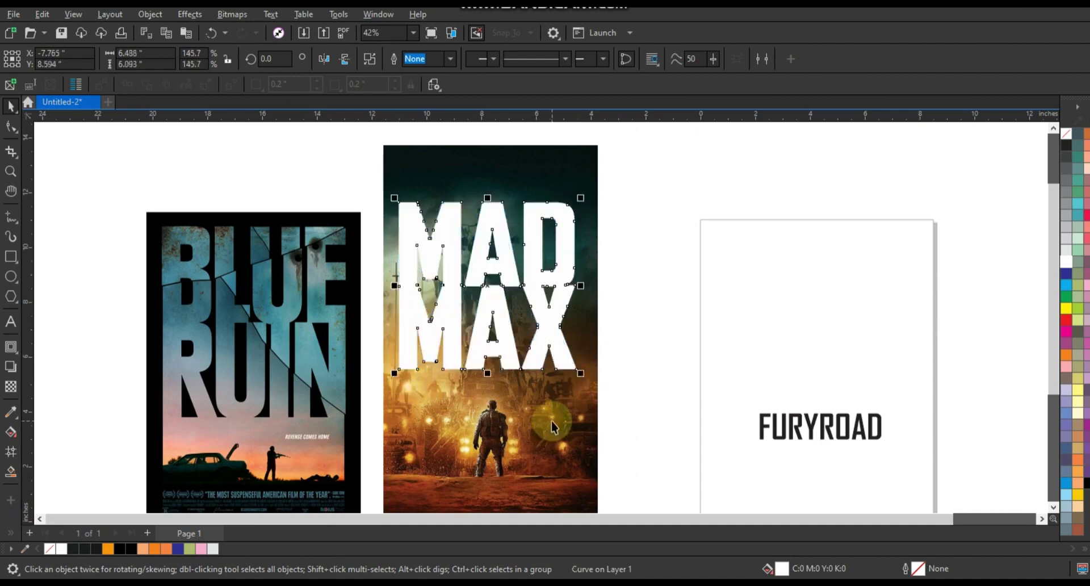
left_click(555, 418, "shift")
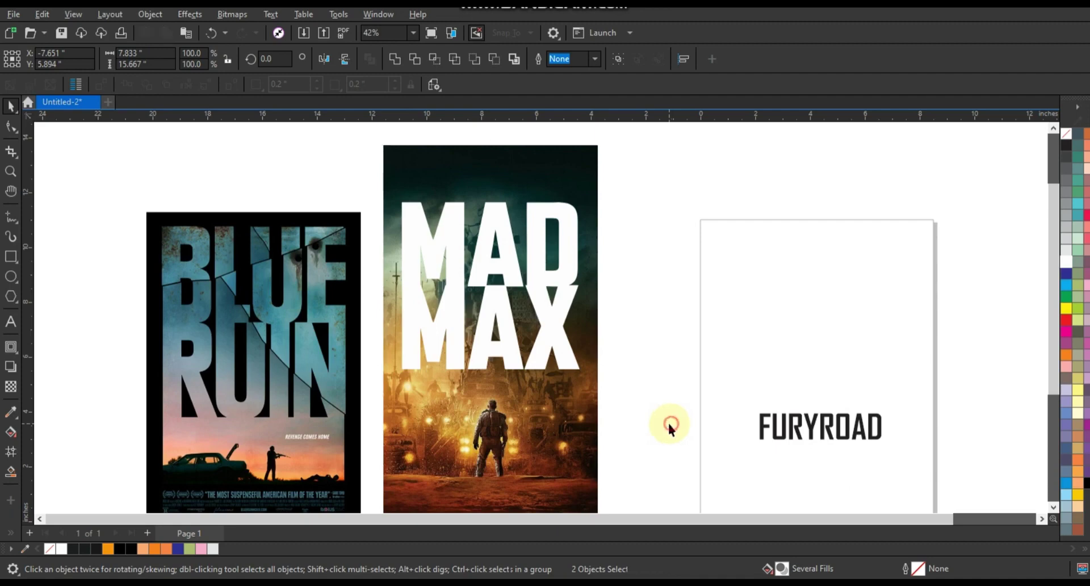
- Draw a white-filled rectangle about 6.45 by 5.21 inches directly beneath MAX, matching the width of the lettering
left_click(11, 171)
right_click(386, 296)
left_click_drag(368, 231, 623, 422)
left_click_drag(422, 289, 769, 460)
left_click(11, 256)
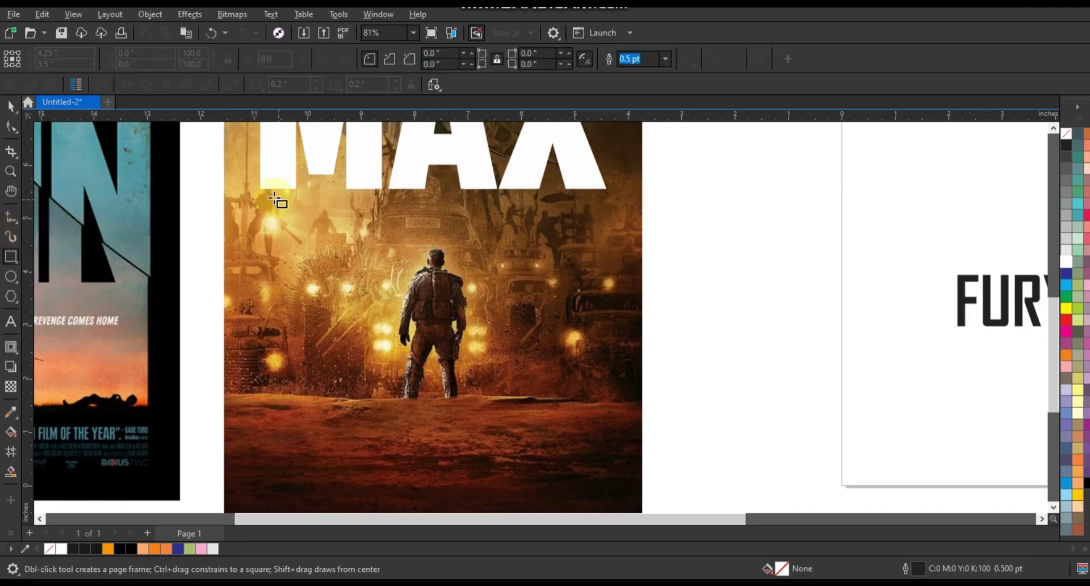
left_click_drag(262, 190, 603, 214)
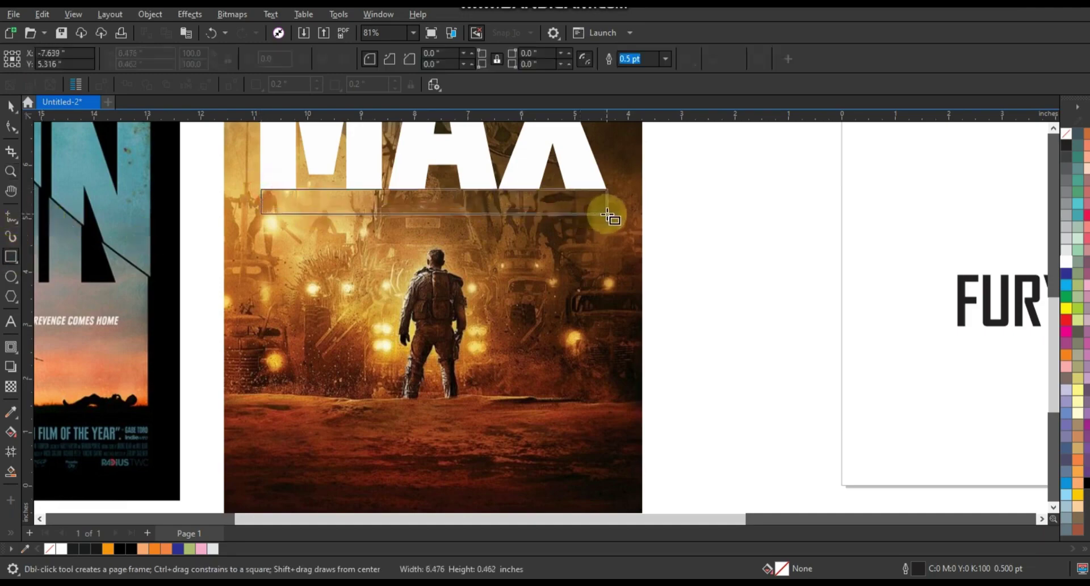
left_click_drag(606, 215, 604, 214)
left_click(11, 105)
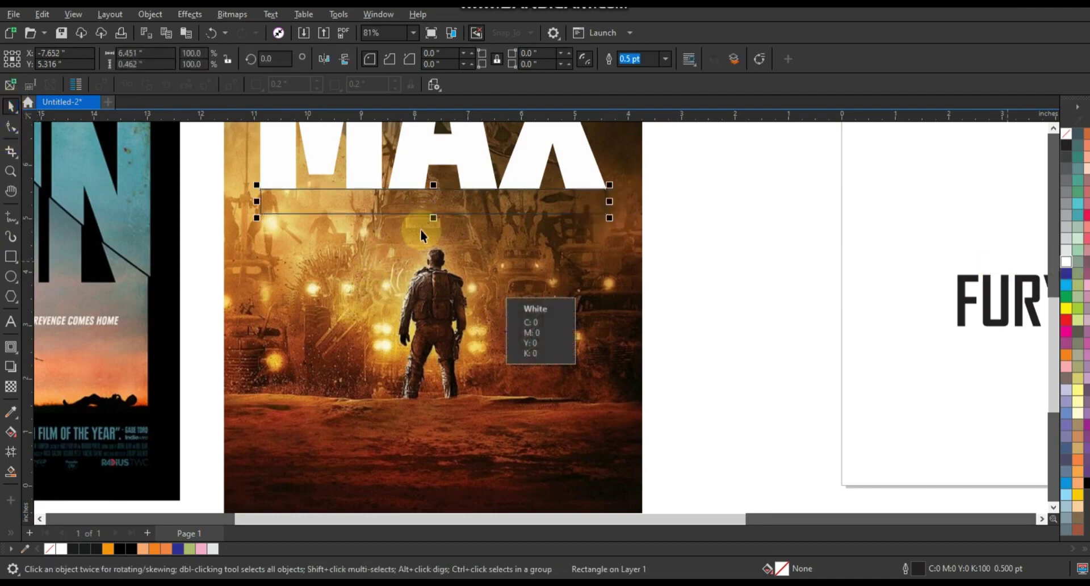
left_click_drag(433, 218, 431, 477)
left_click(1066, 262)
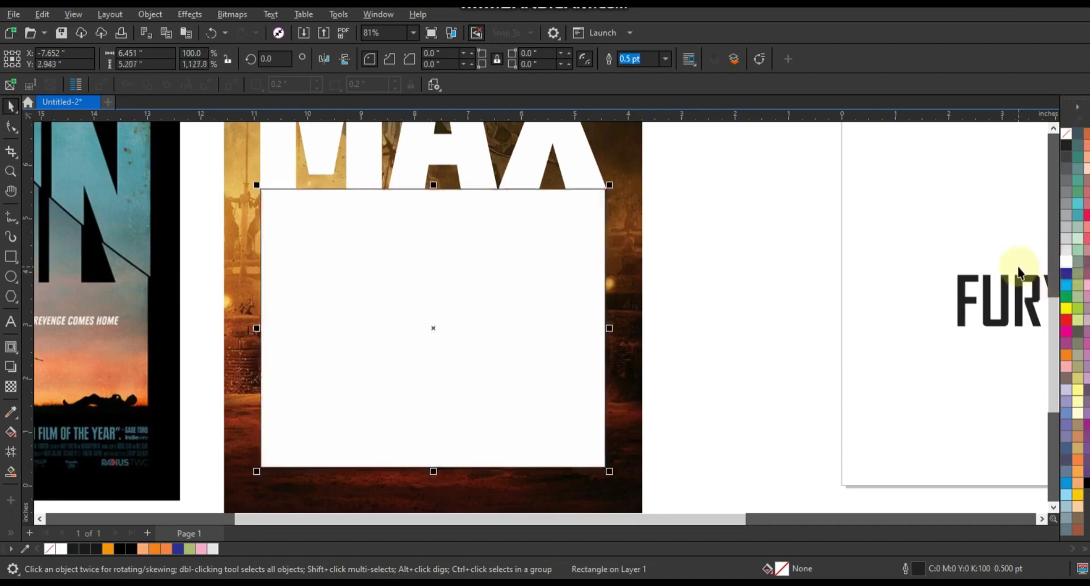
- Raise the white rectangle's top edge to slightly overlap the base of MAX, making it about 5.23 inches tall
left_click(11, 171)
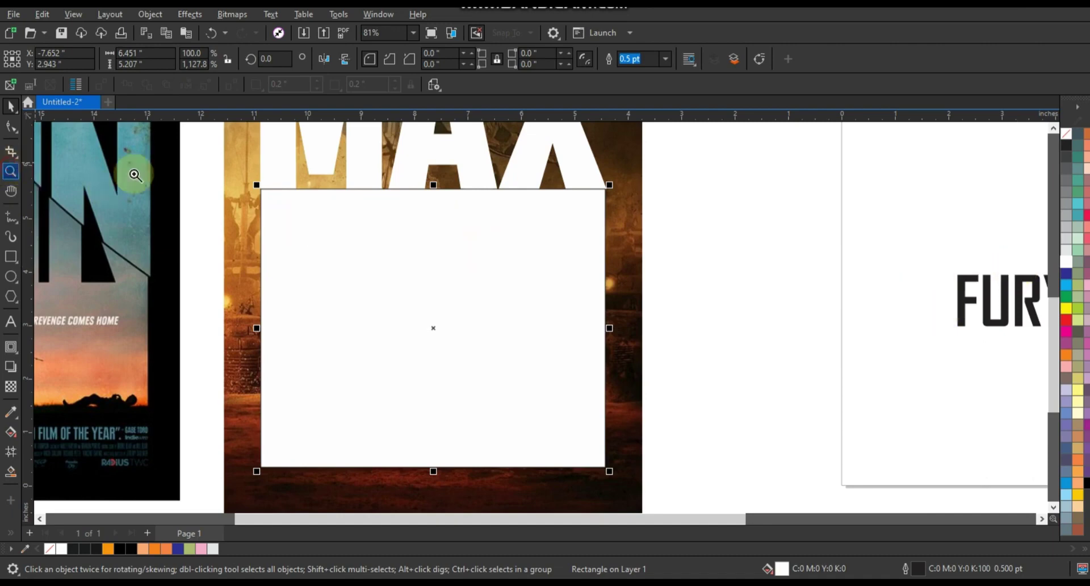
left_click_drag(199, 178, 732, 245)
left_click(10, 106)
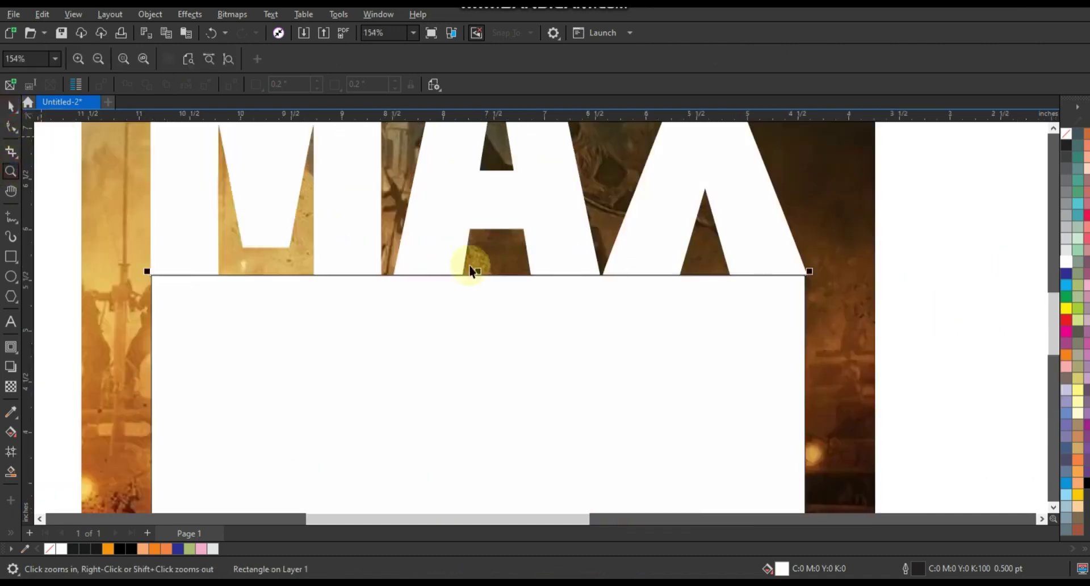
left_click(478, 275)
left_click_drag(479, 275, 479, 272)
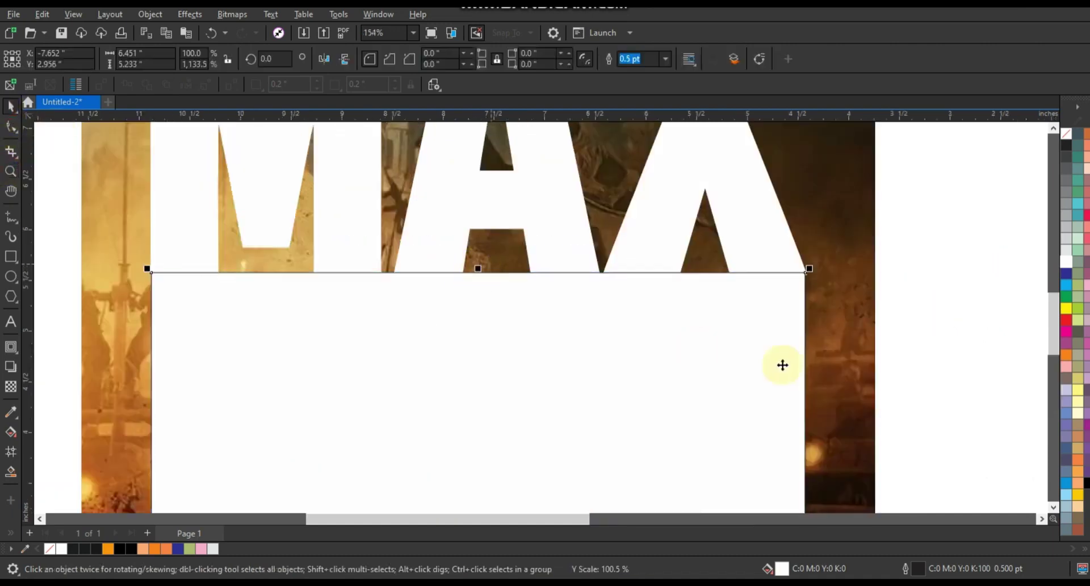
- Weld the white rectangle and the MAD MAX lettering into one shape
scroll(693, 300, "down", 3)
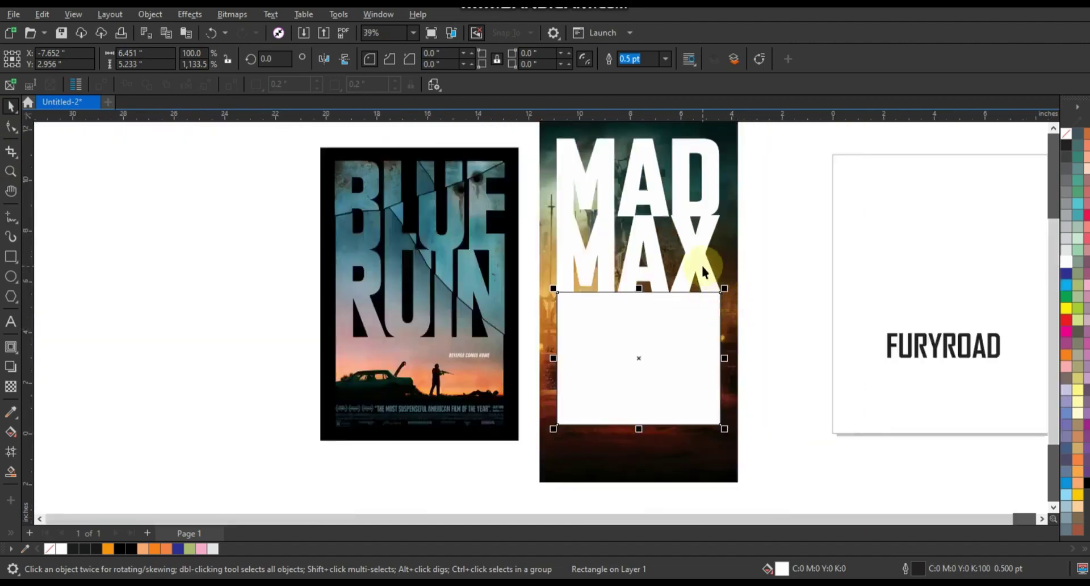
left_click(703, 271, "shift")
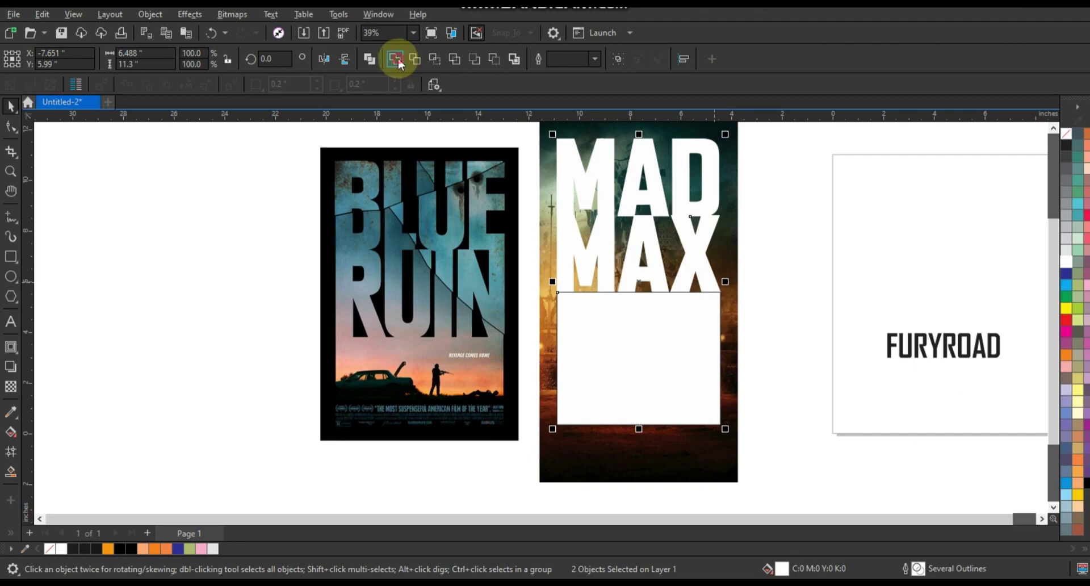
left_click(747, 404)
- Widen the welded title shape symmetrically about its centre to about 6.78 inches, keeping its height
left_click(639, 392)
scroll(640, 391, "down", 2)
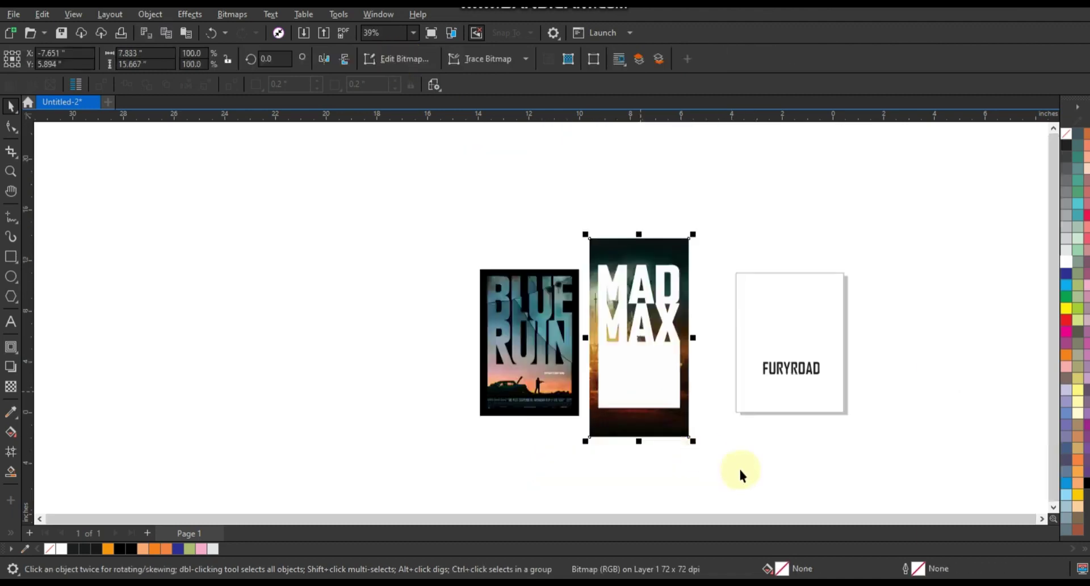
left_click_drag(725, 462, 408, 185)
scroll(623, 367, "up", 2)
left_click(628, 374)
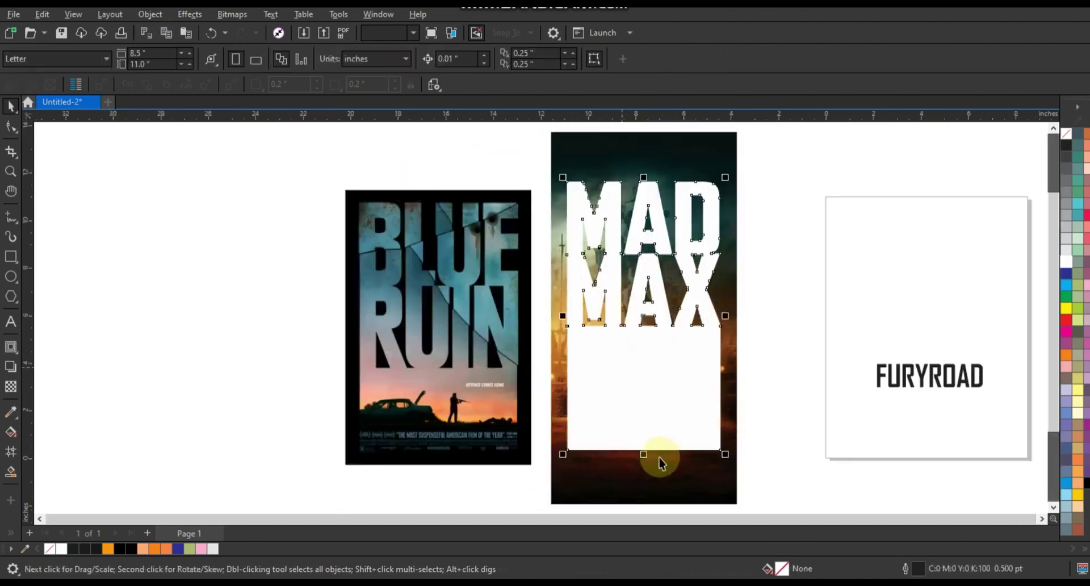
left_click_drag(726, 316, 731, 319)
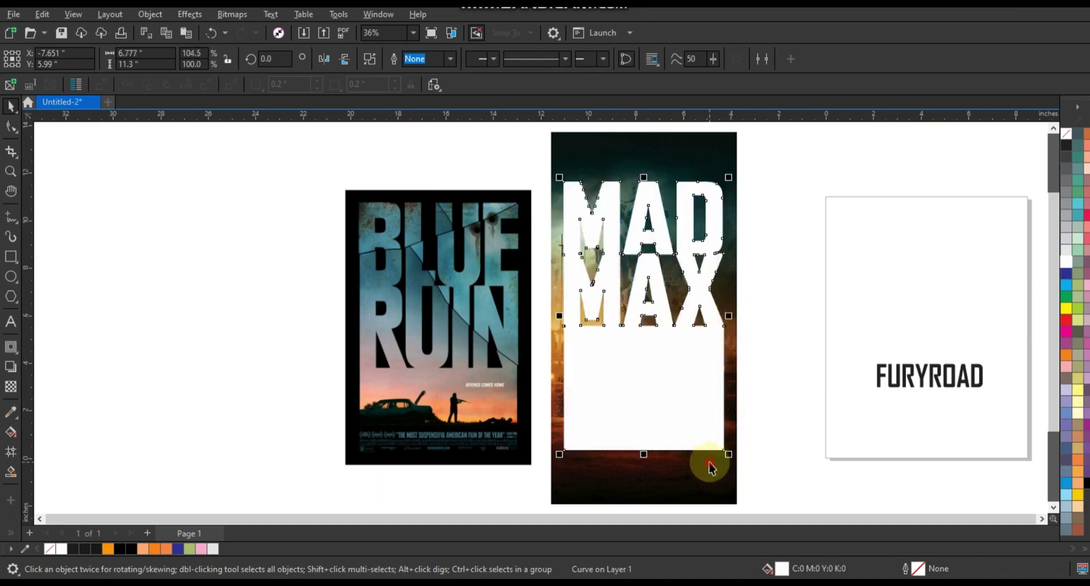
left_click(709, 467)
- PowerClip the poster image inside the white MAD MAX title shape
left_click(10, 170)
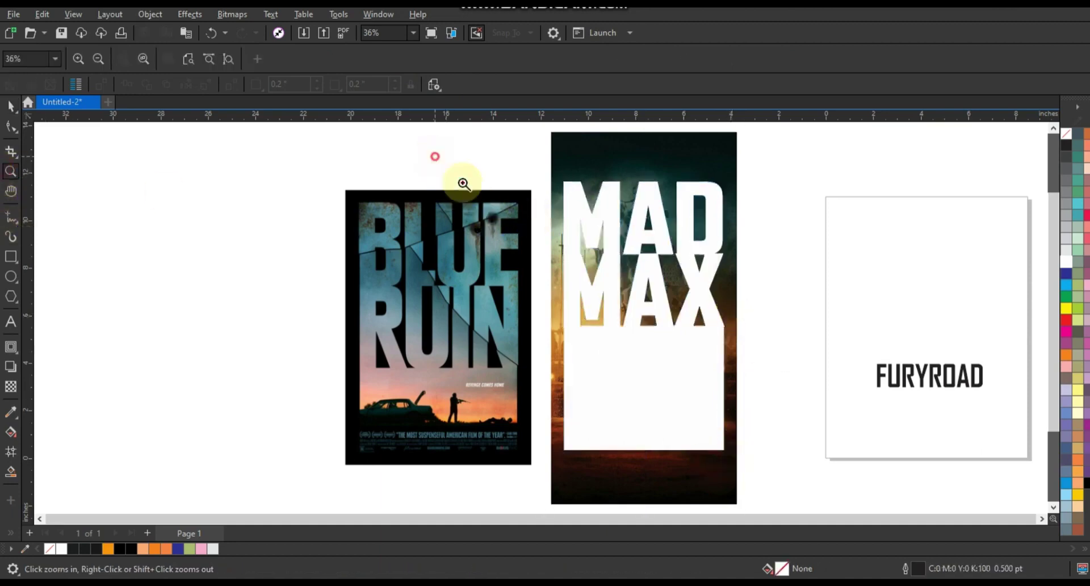
left_click_drag(435, 156, 813, 483)
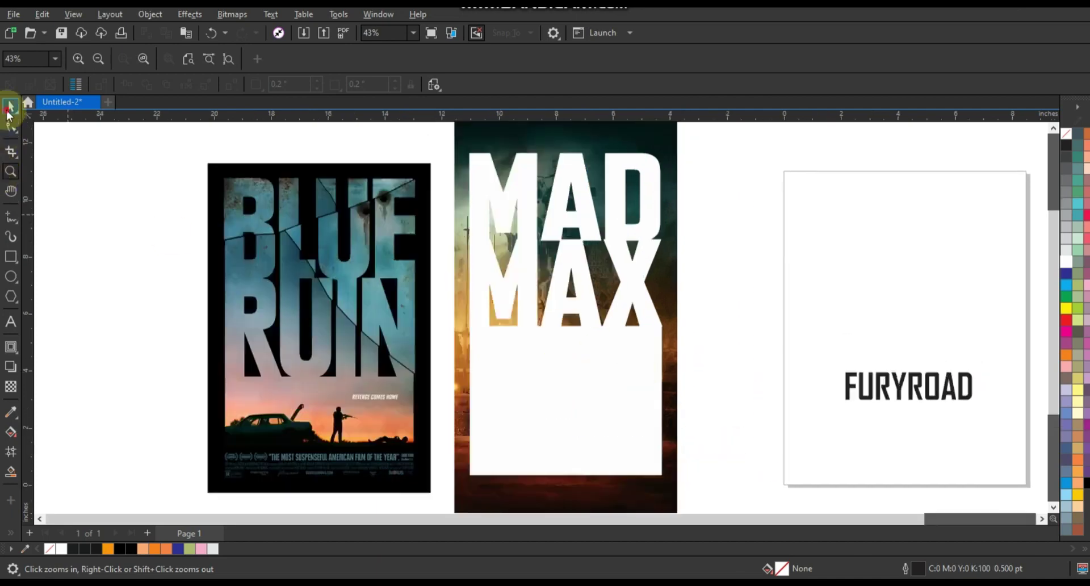
left_click(11, 105)
left_click(677, 246)
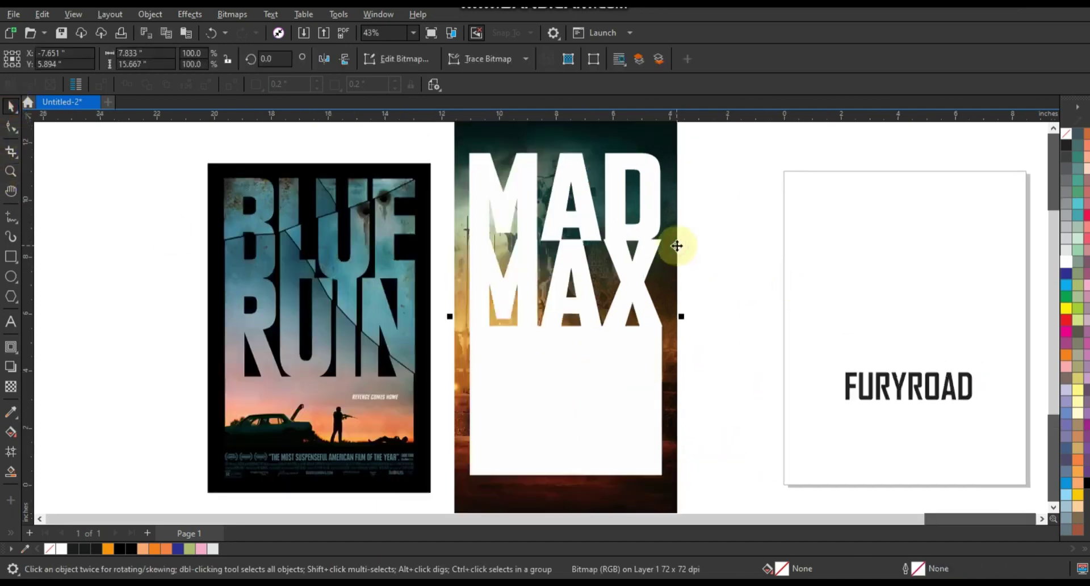
right_click(677, 246)
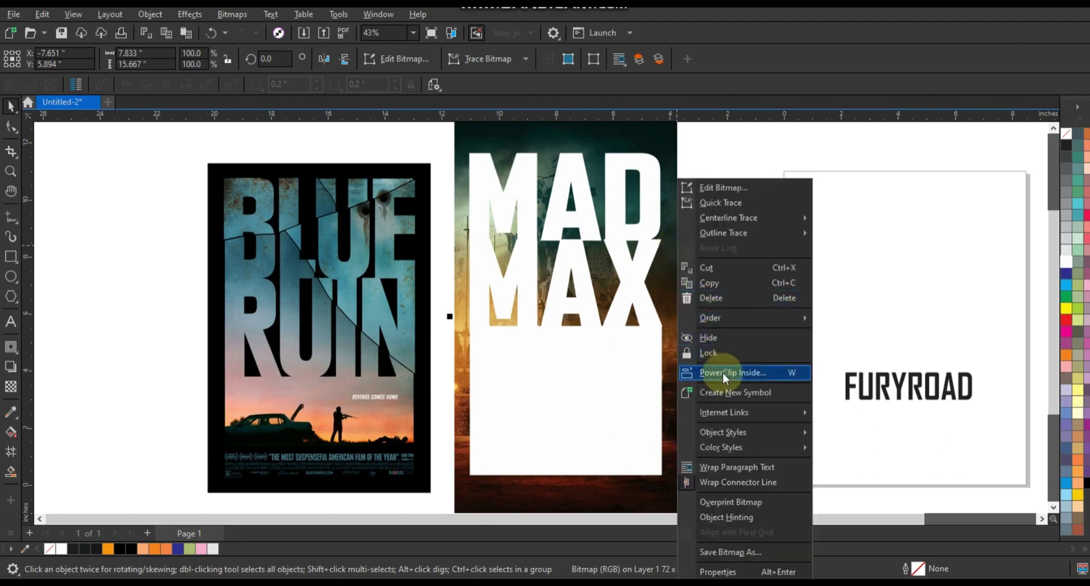
left_click(723, 373)
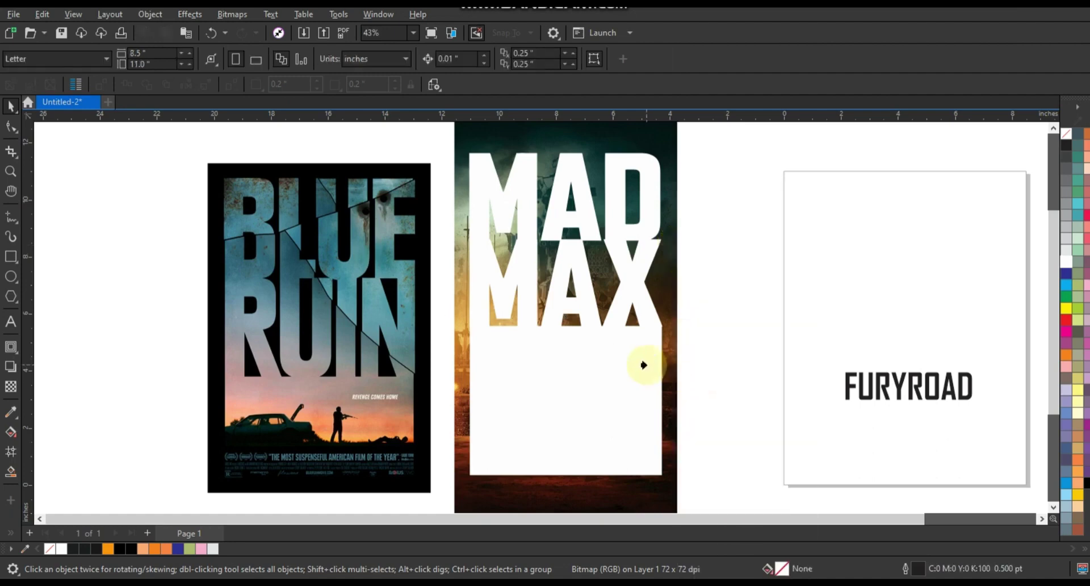
left_click(643, 365)
left_click(731, 363)
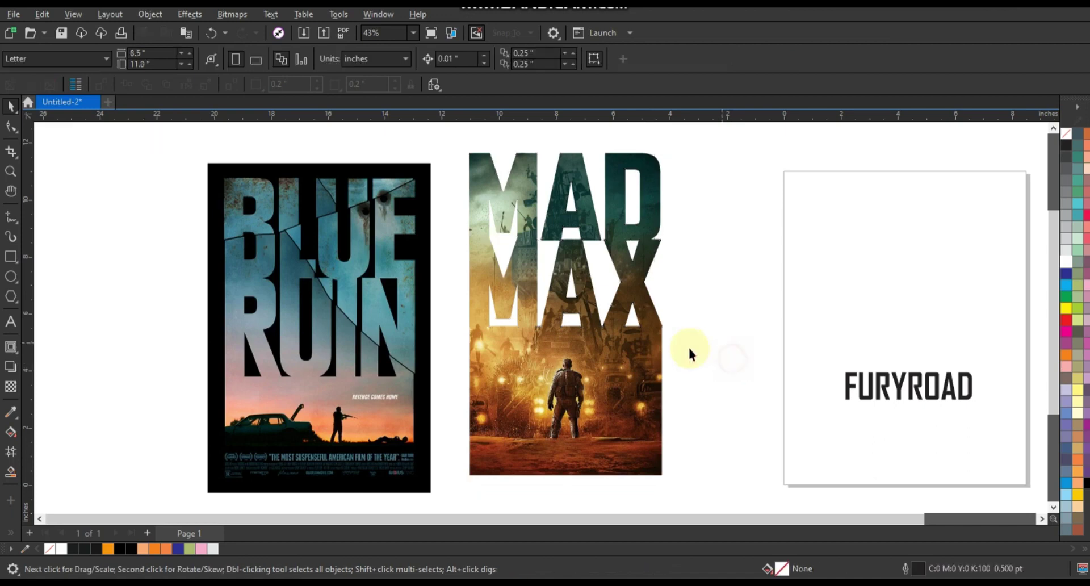
- Draw a rectangle about 7.69 by 11.99 inches around the MAD MAX artwork, fill it black and send it to the back
left_click(10, 256)
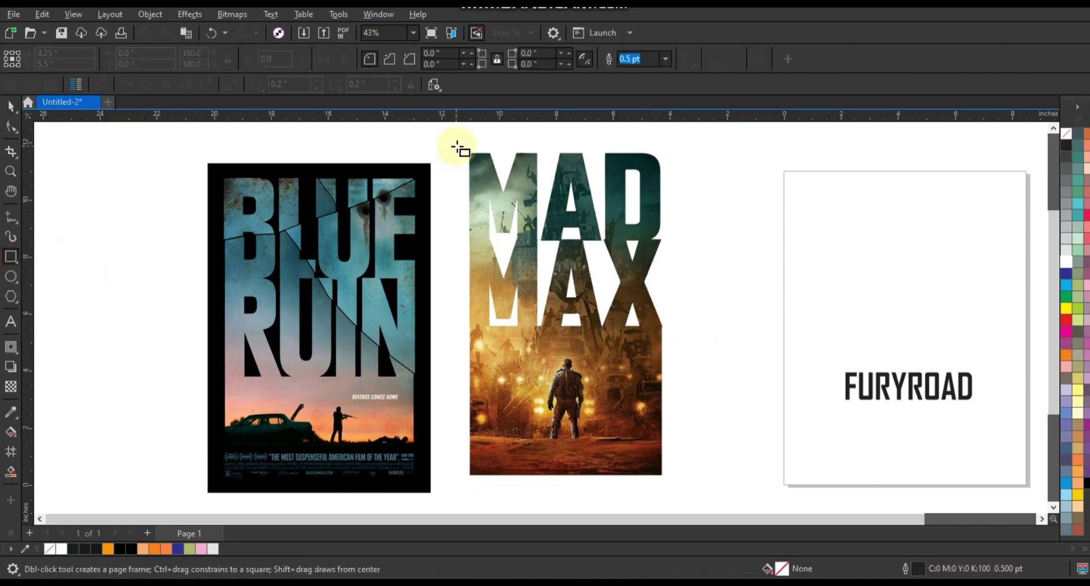
mouse_move(460, 144)
left_mouse_down()
mouse_move(638, 452)
mouse_move(678, 485)
left_mouse_up()
left_click(10, 107)
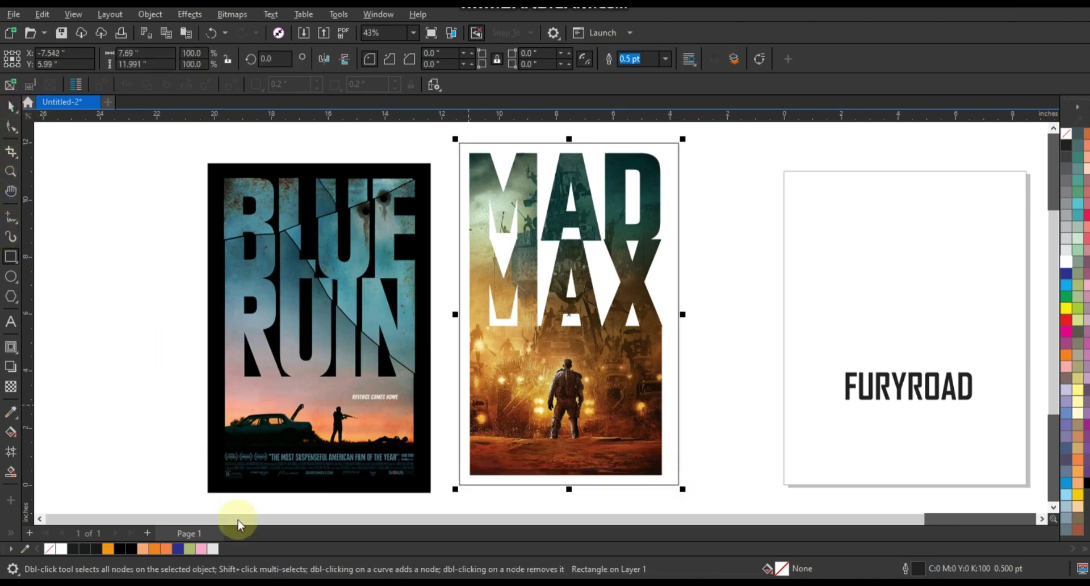
left_click(130, 548)
key("shift+Page_Down")
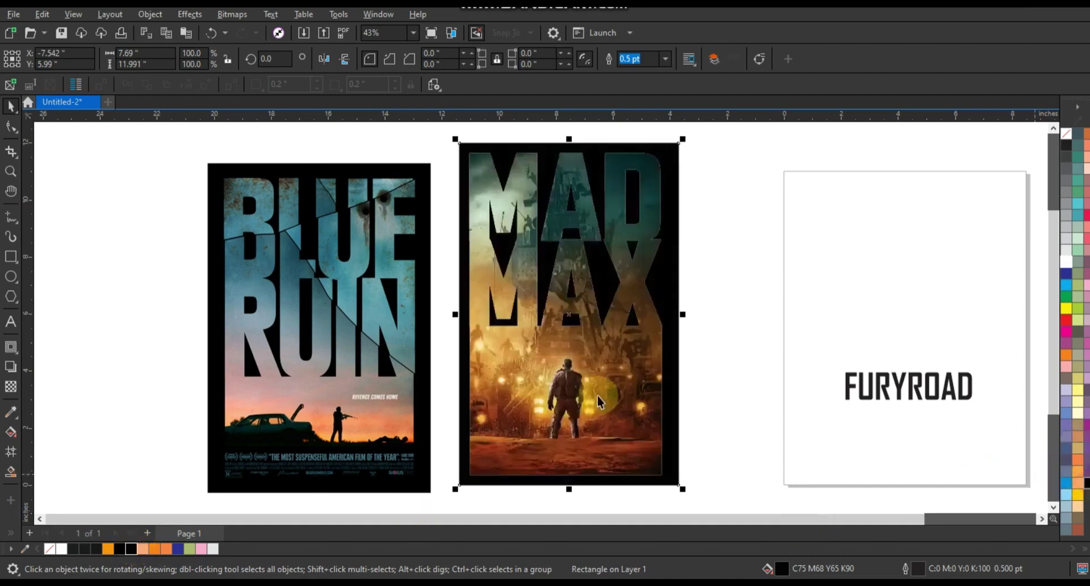
- Remove the outlines from the black background rectangle and the clipped MAD MAX title shape
left_click(624, 385, "shift")
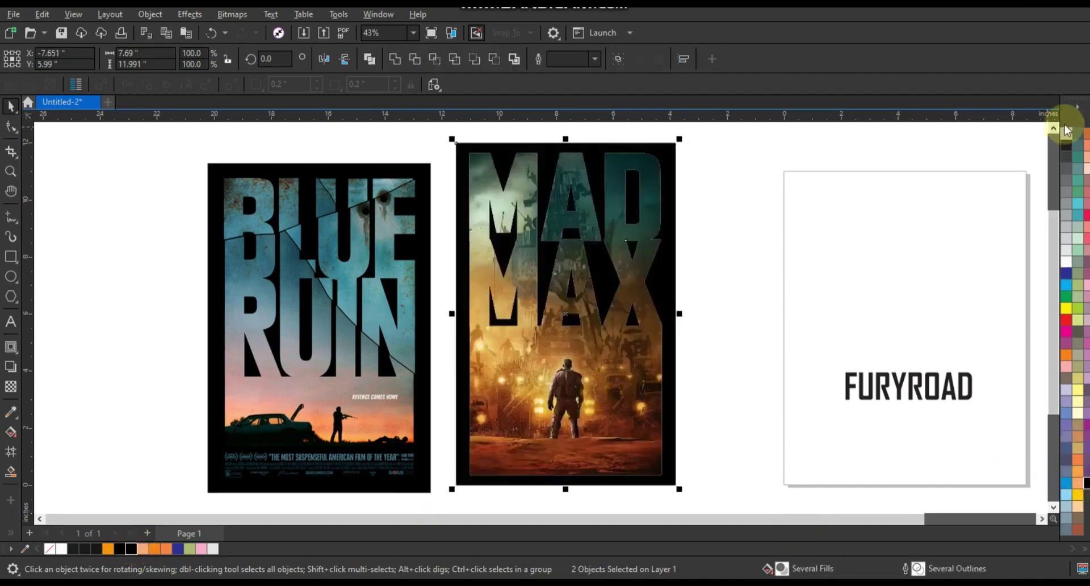
right_click(1066, 138)
left_click(1010, 144)
left_click(652, 165)
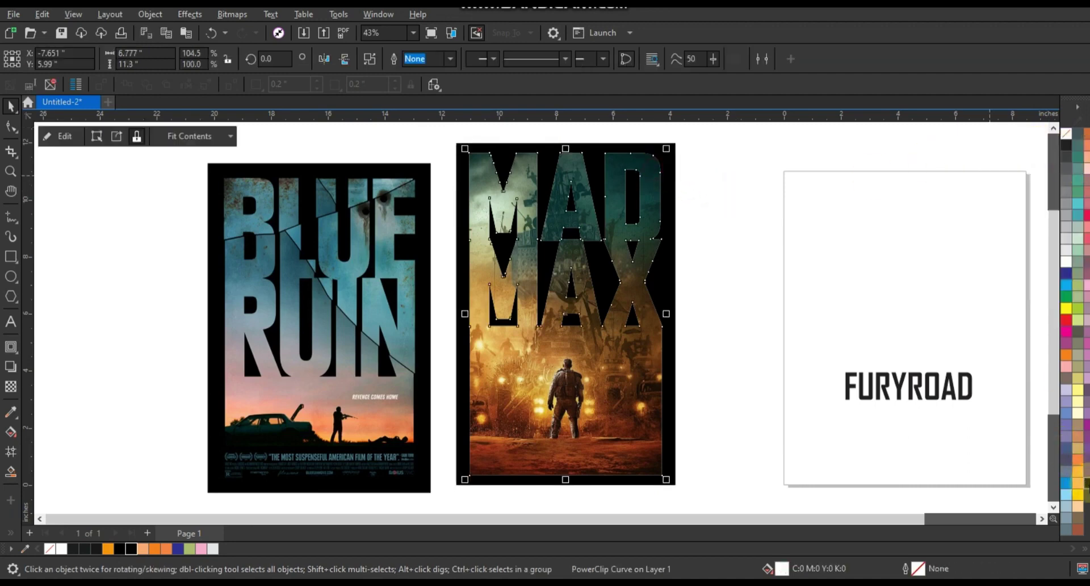
left_click(737, 323)
- Move the MAD MAX artwork and its black background down together until their top edge lines up with the Blue Ruin poster
left_click(588, 397)
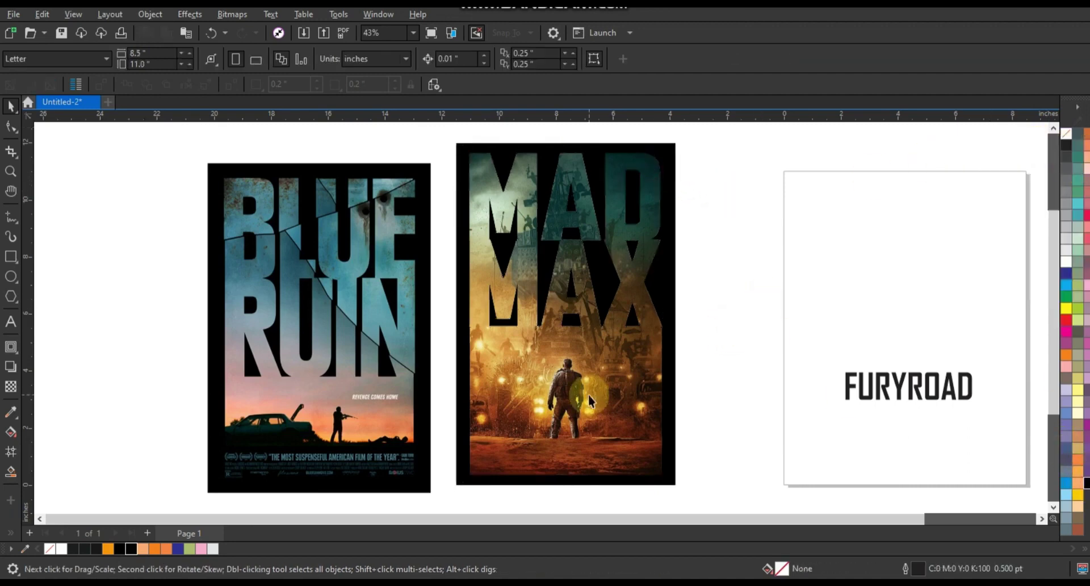
left_click(674, 334, "shift")
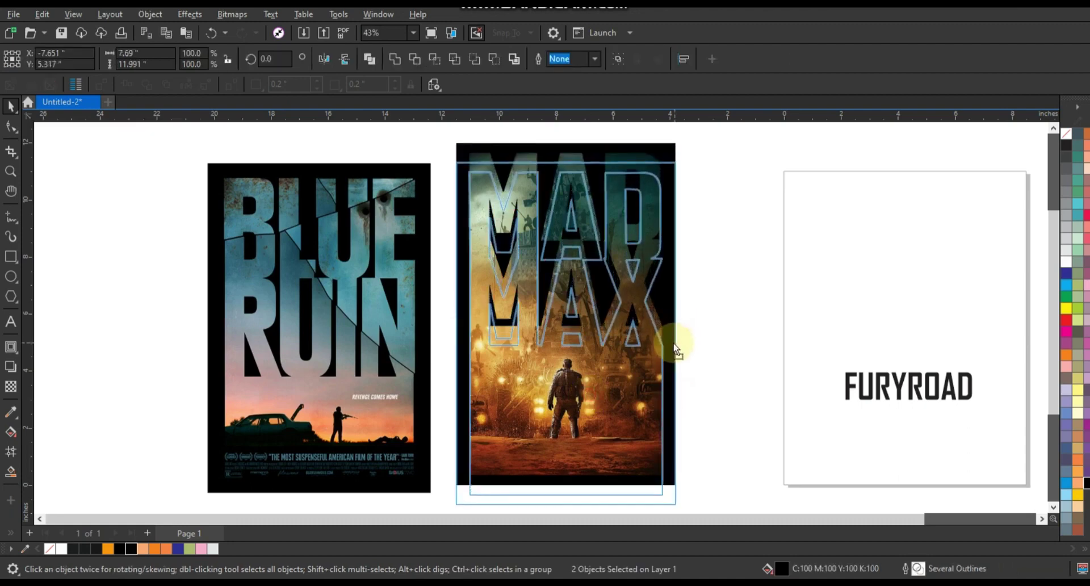
left_click(734, 345)
- Colour the FURYROAD text white, shrink it and place it centred below MAX, just above the man's head
left_click(914, 391)
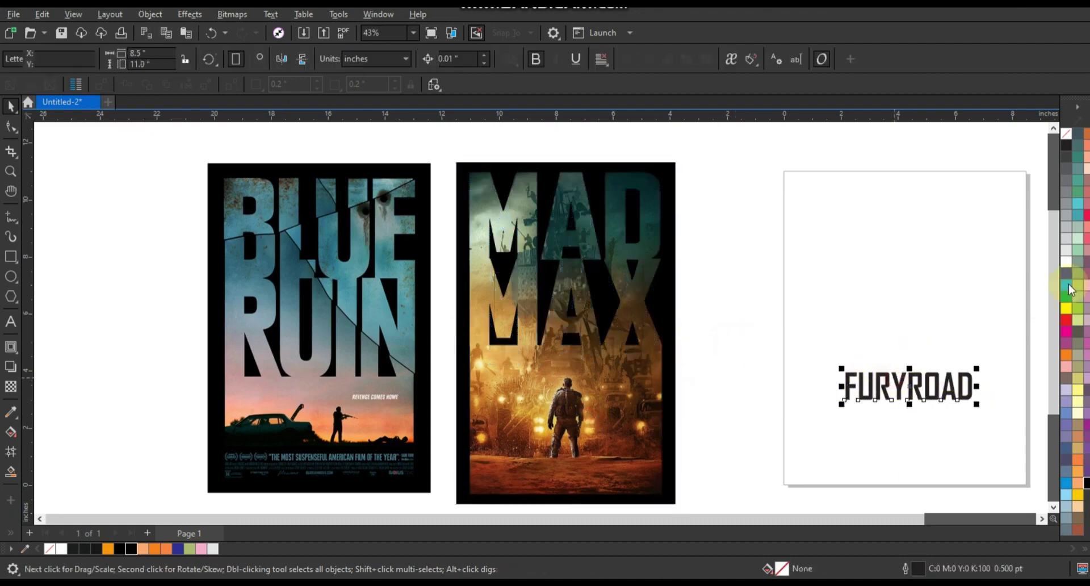
left_click(1066, 261)
left_click_drag(951, 382, 590, 370)
left_click_drag(643, 398, 577, 377)
left_click(770, 366)
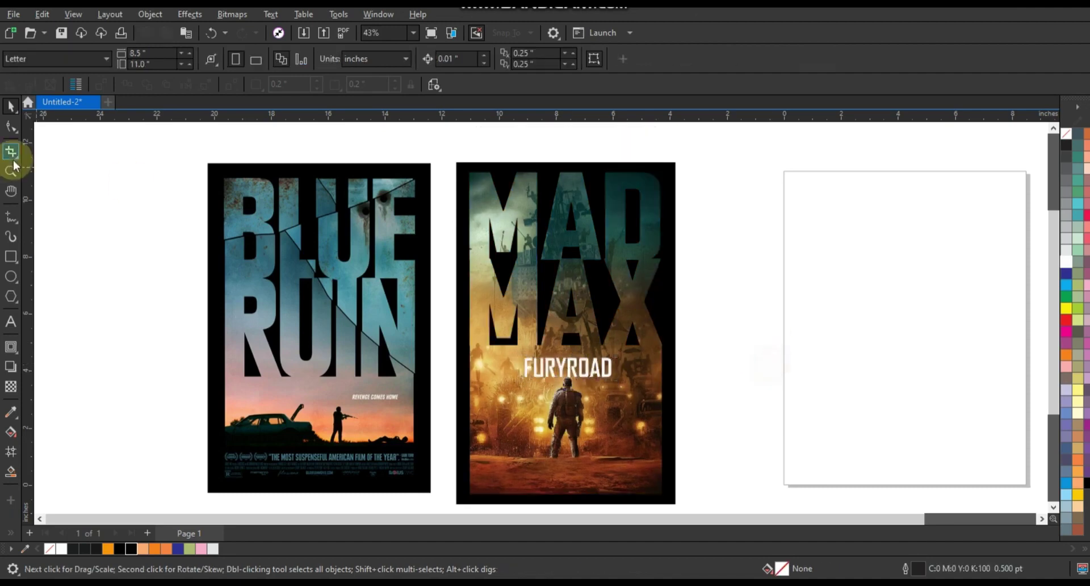
- Try a 4 pt default outline width for Freehand lines beside the poster and undo the test
left_click(10, 172)
left_click_drag(233, 159, 768, 407)
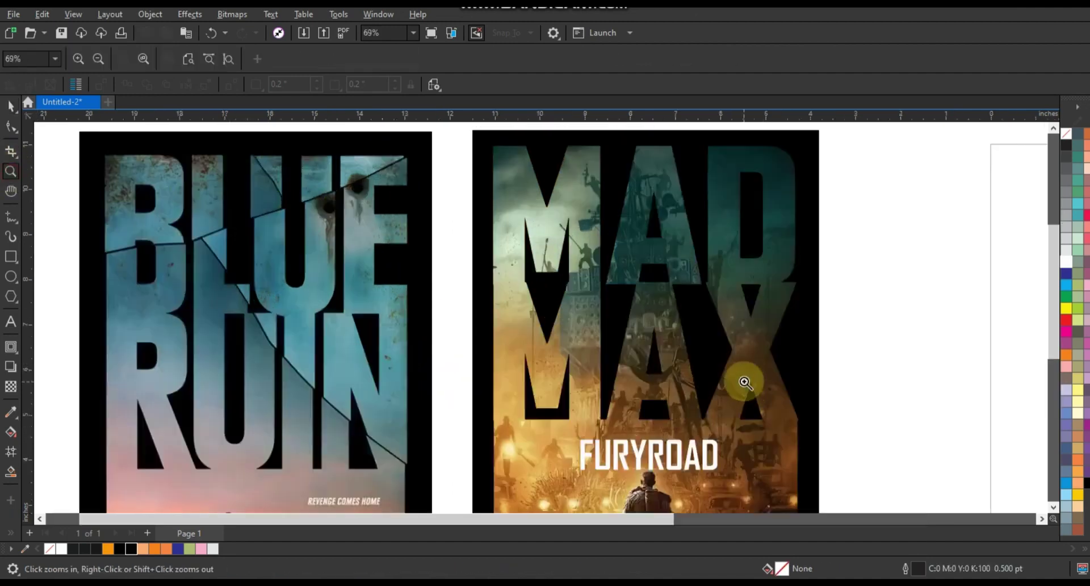
left_click(11, 218)
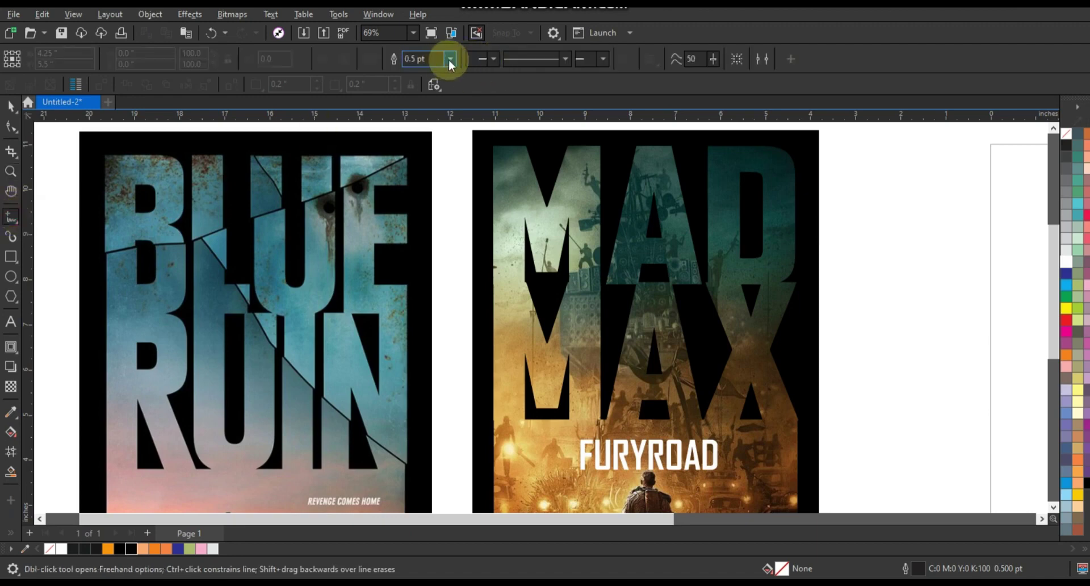
left_click(450, 59)
left_click(420, 155)
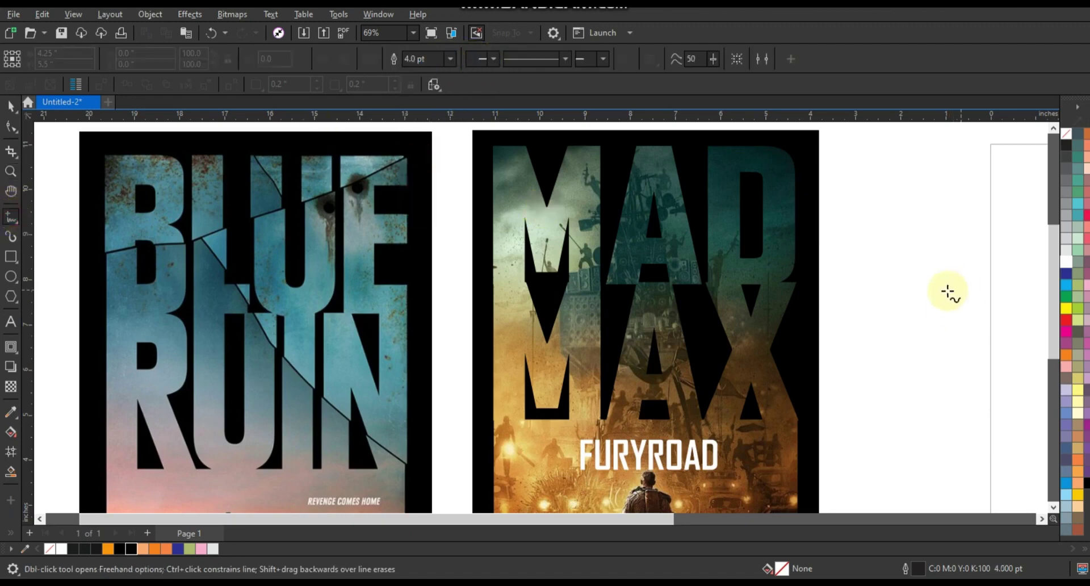
left_click(909, 354)
key("ctrl+z")
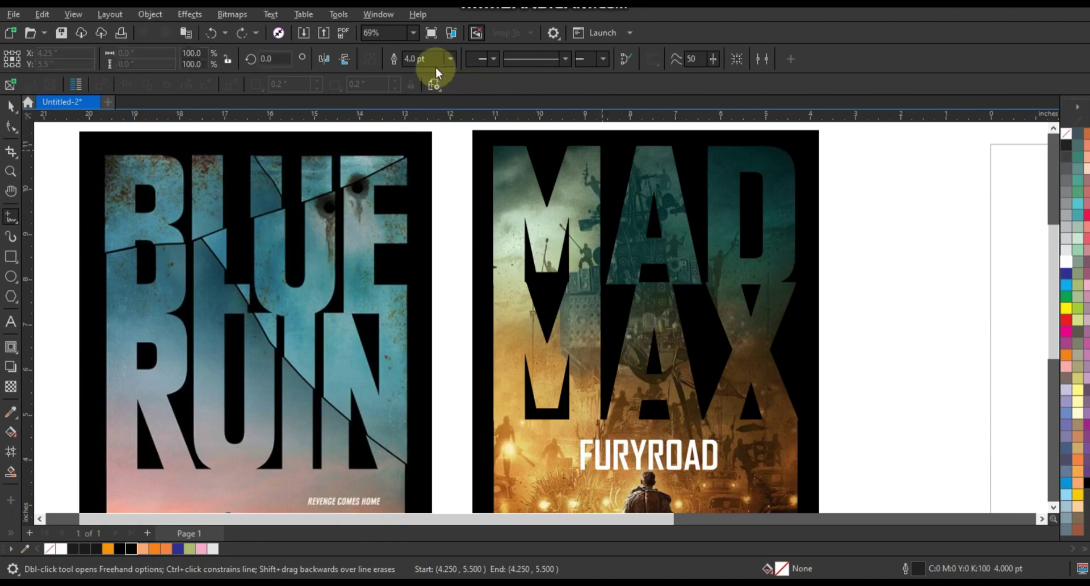
- Set the default Freehand outline width to 7 pt, test it with a short line beside the poster and undo that line
left_click(428, 59)
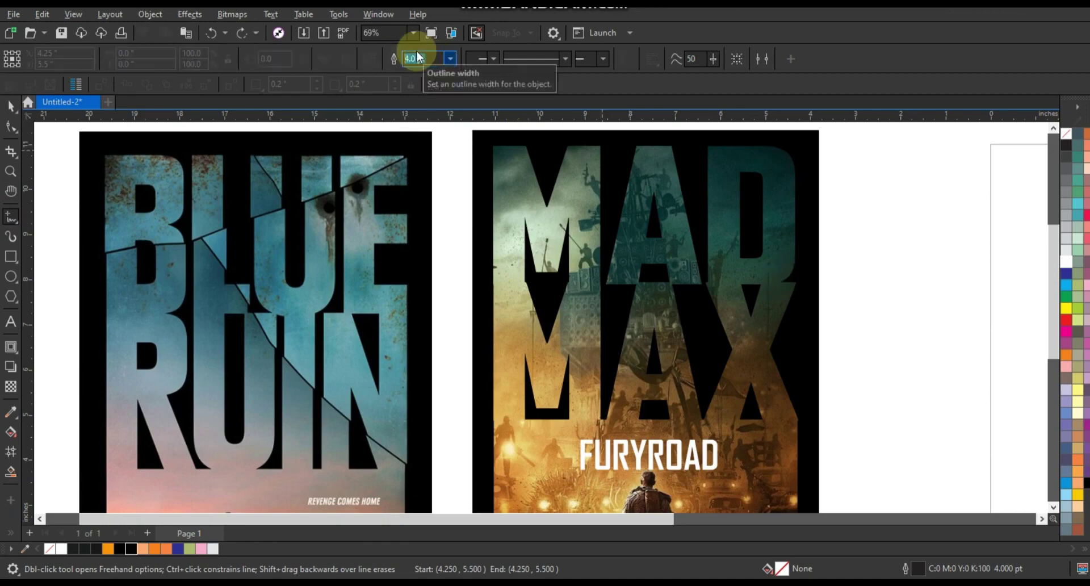
type("7")
key("Return")
left_click_drag(934, 246, 904, 363)
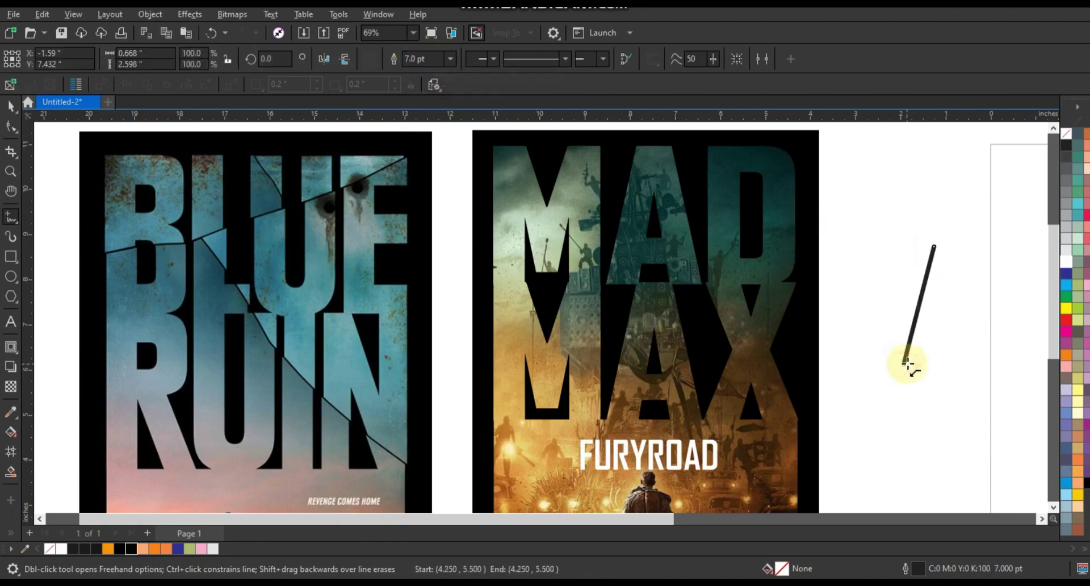
key("ctrl+z")
- Draw a jagged crack line about 7.2 inches wide diagonally across MAD, with a kink beside the M, and make its outline white
left_click(1053, 128)
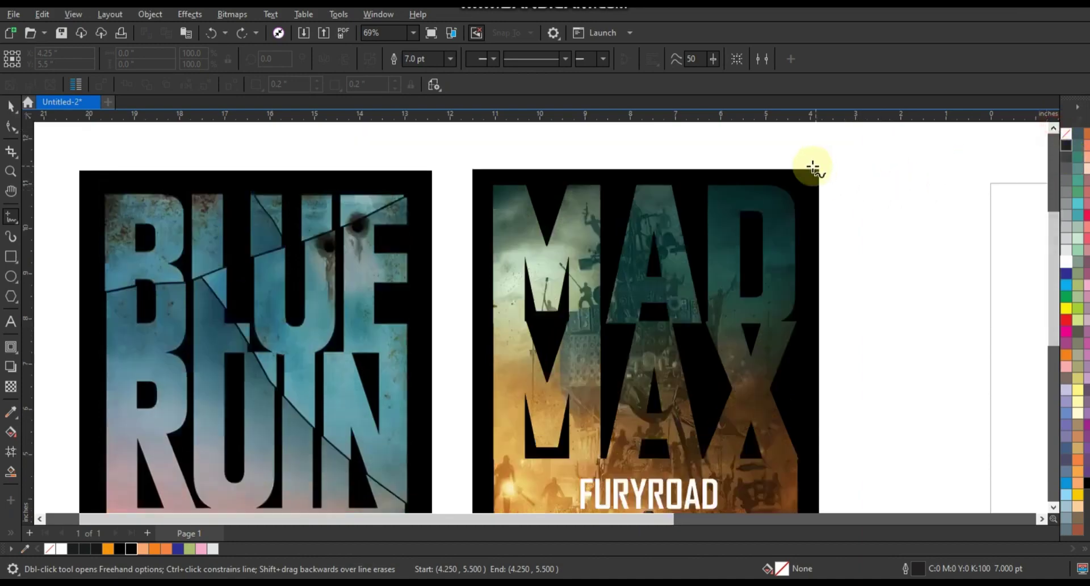
left_click_drag(809, 179, 484, 324)
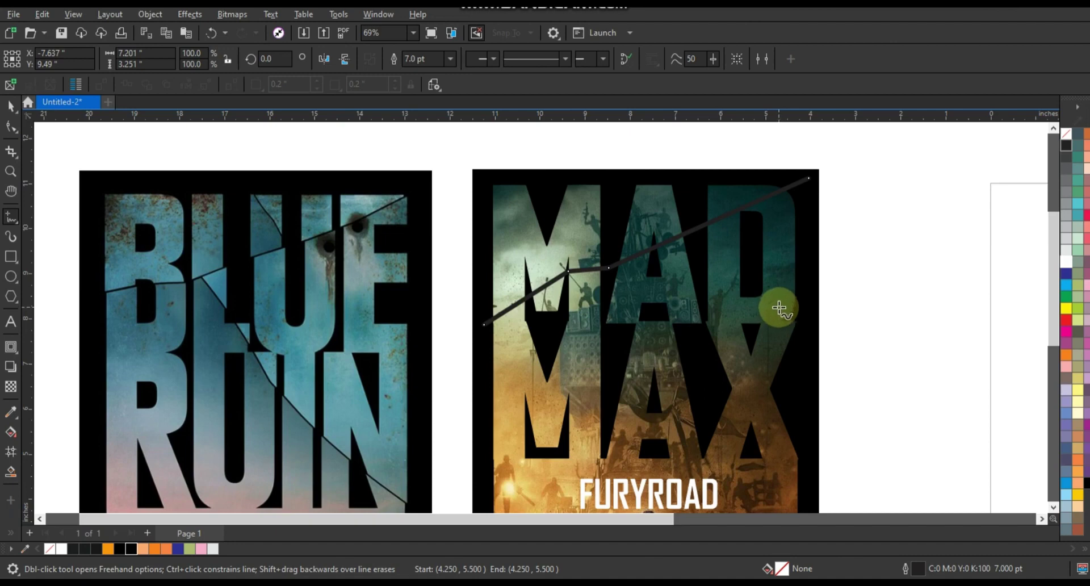
left_click(11, 106)
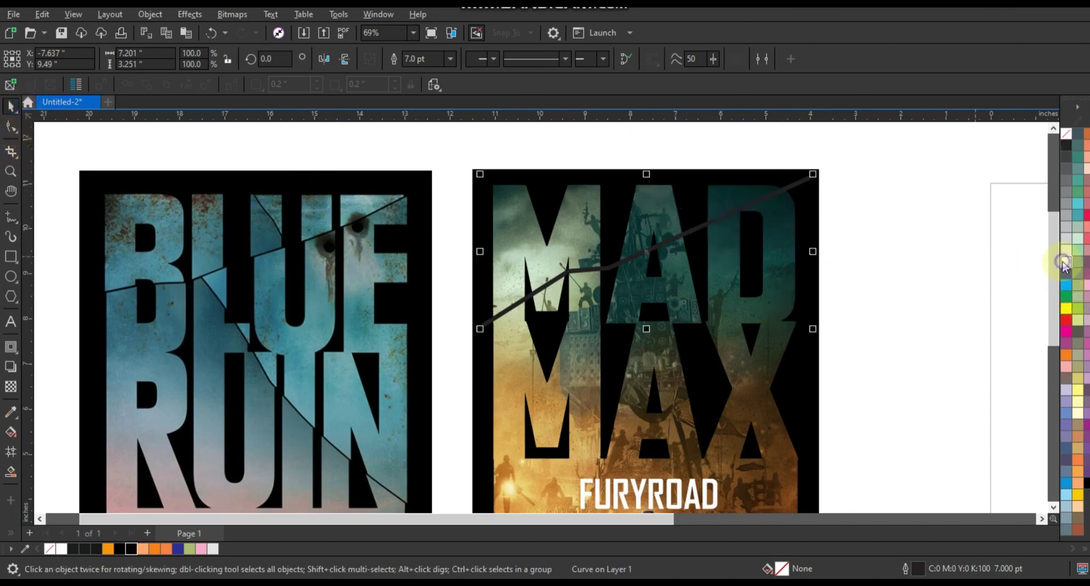
right_click(1064, 262)
left_click(1016, 271)
left_click(866, 287)
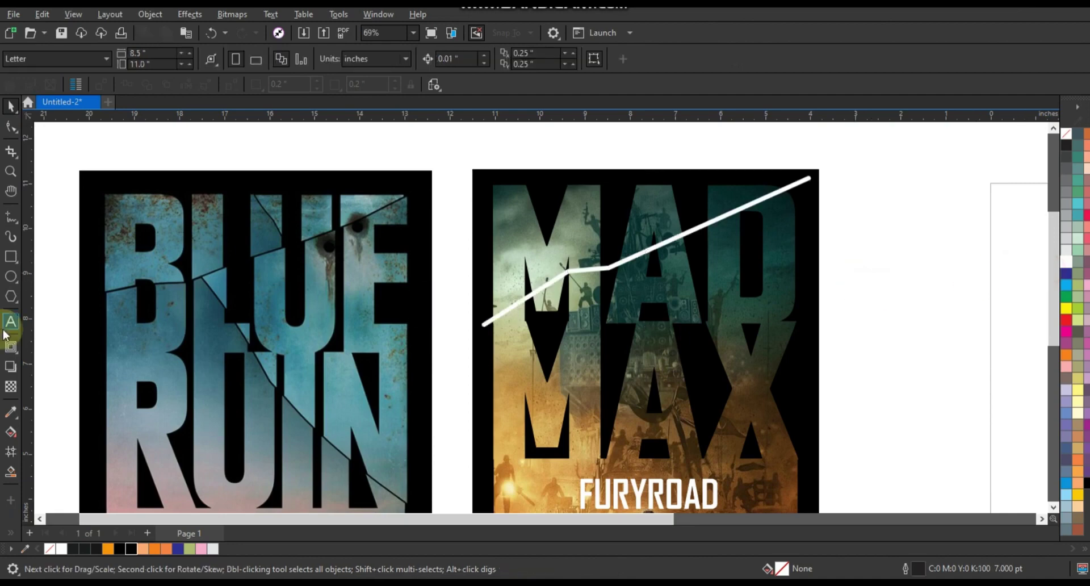
- Make white the default outline colour and draw a crack branching from the main line at the A to above the poster's top edge
left_click(11, 217)
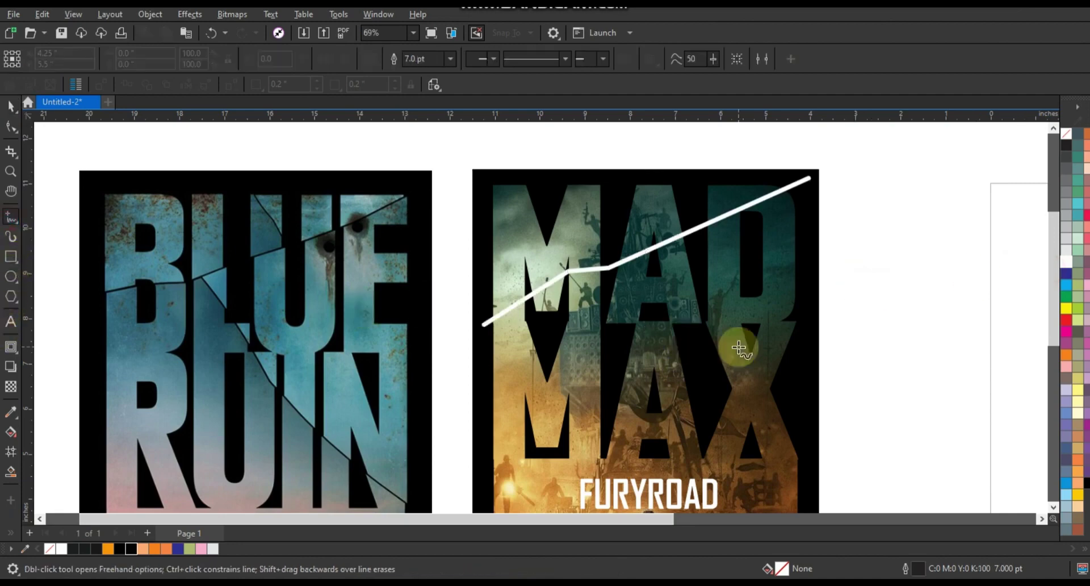
right_click(1073, 276)
left_click(1016, 275)
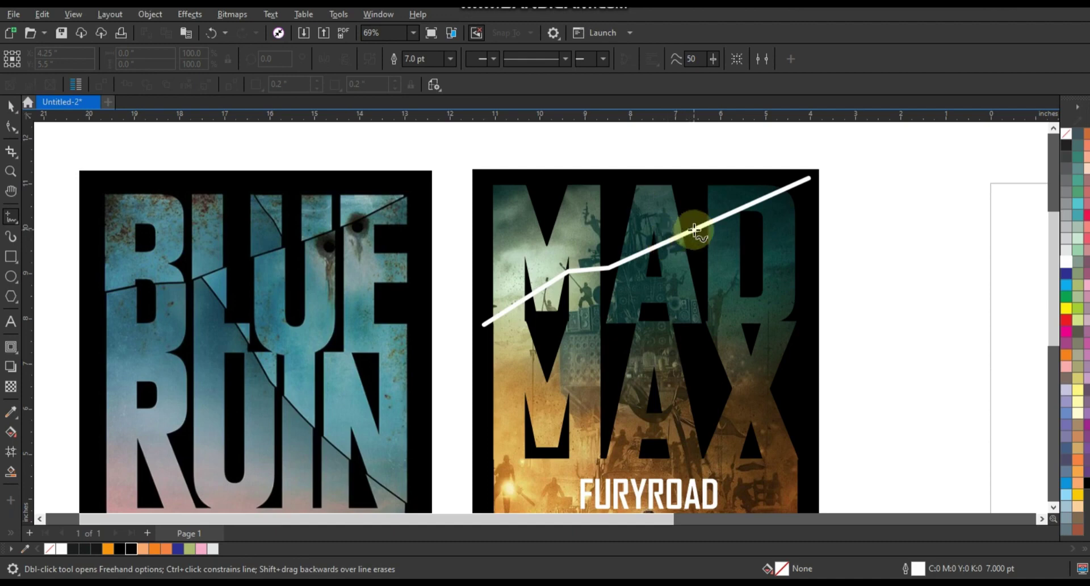
left_click(694, 230)
left_click(655, 203)
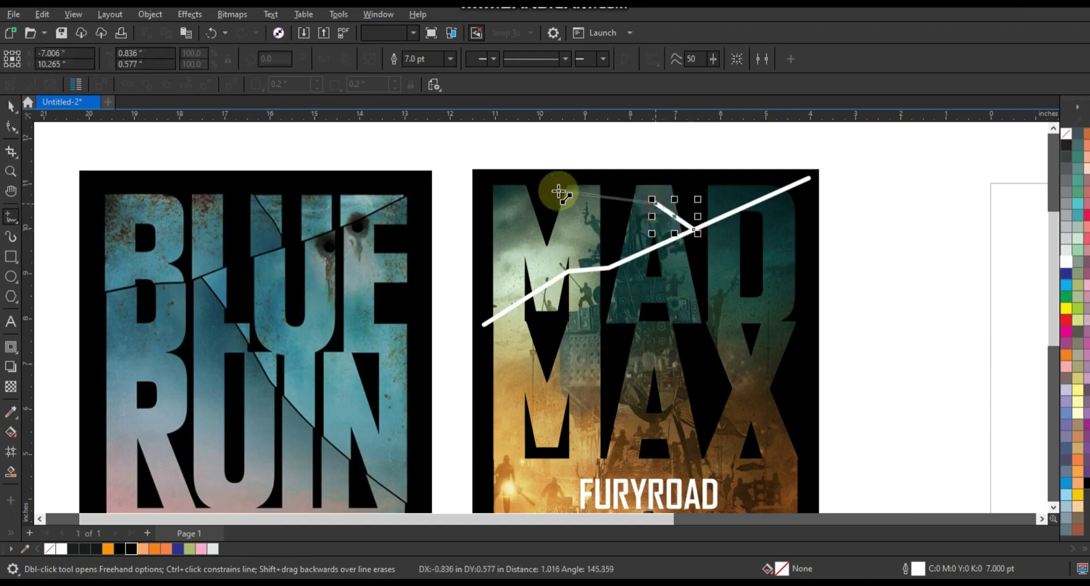
left_click(551, 193)
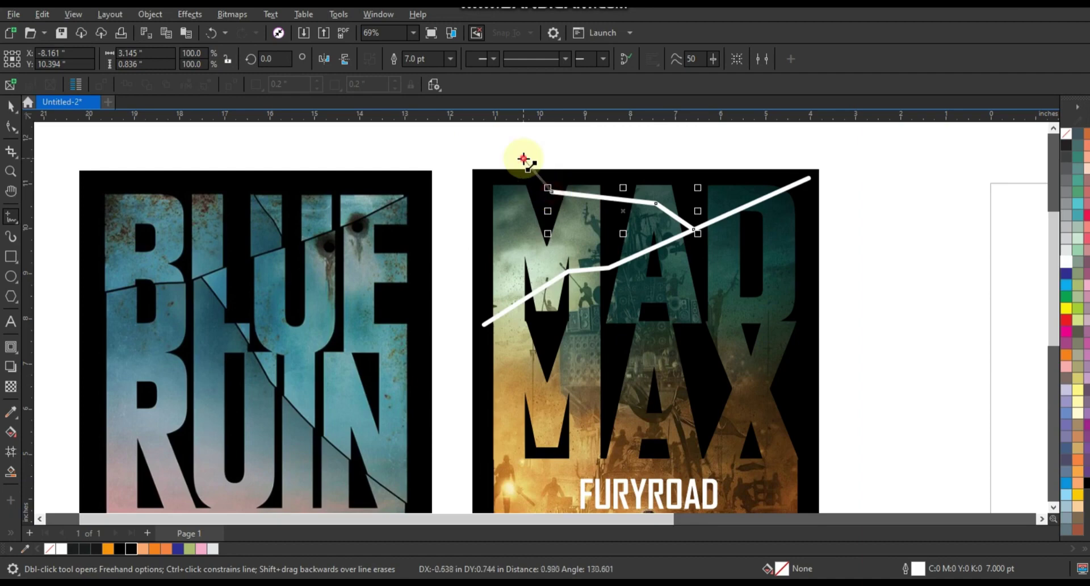
left_click(521, 155)
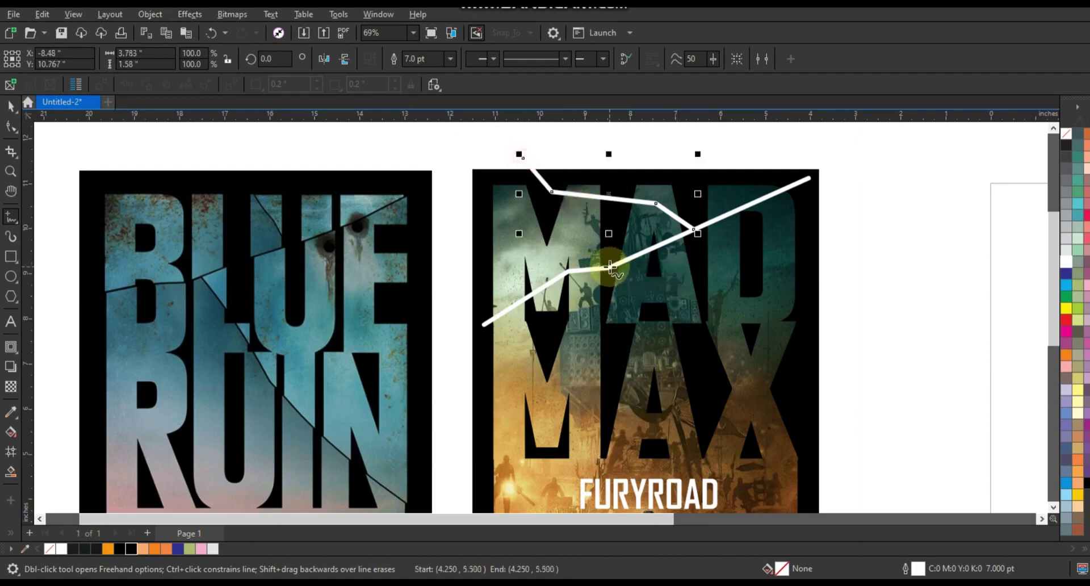
- Draw a third jagged crack from the main line's kink down across MAX and past the poster's right edge, about 5.44 inches wide
left_click(609, 267)
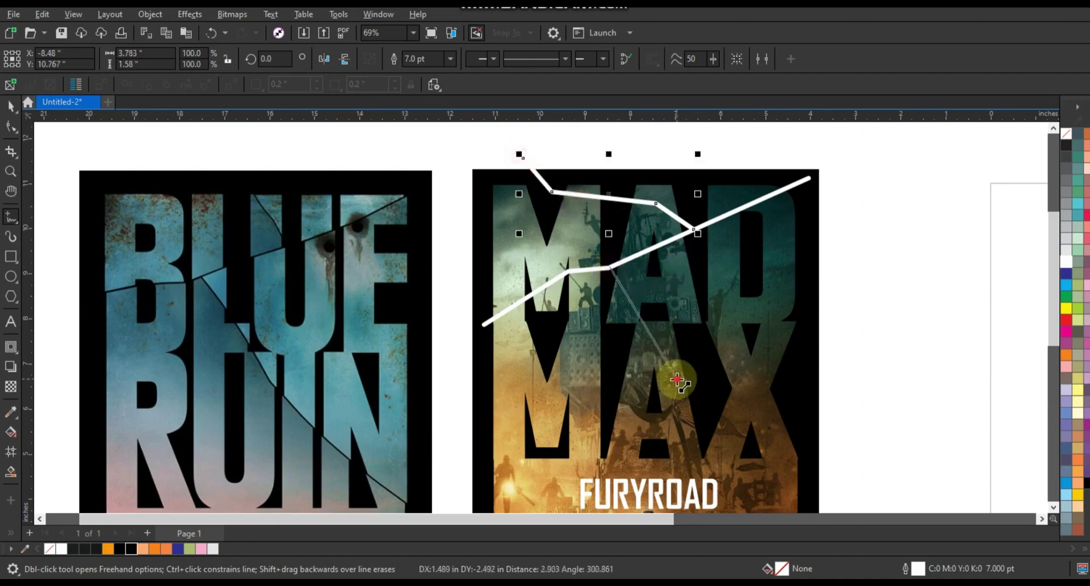
left_click(677, 379)
left_click(717, 406)
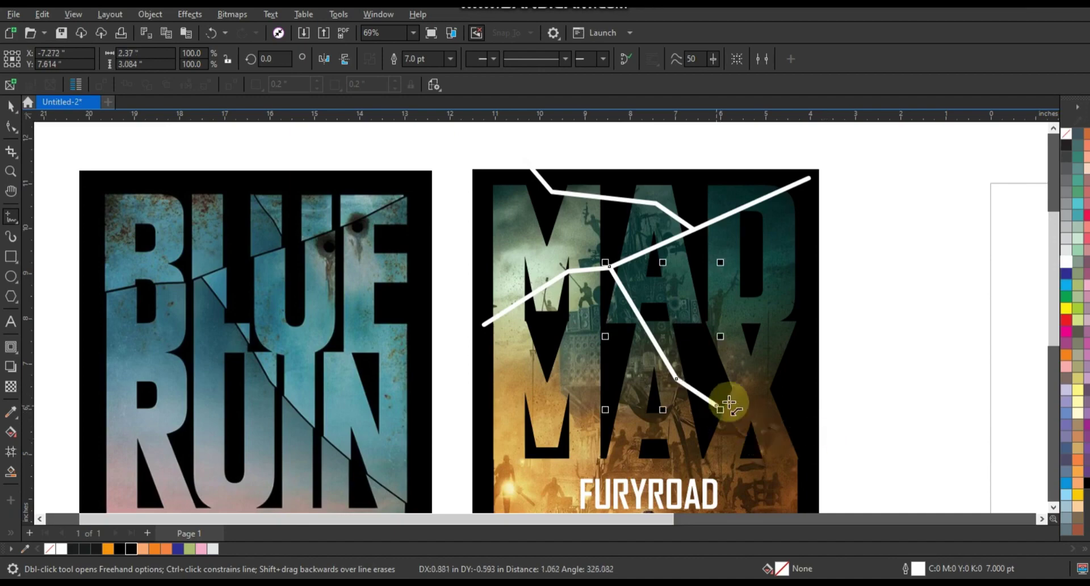
left_click(753, 406)
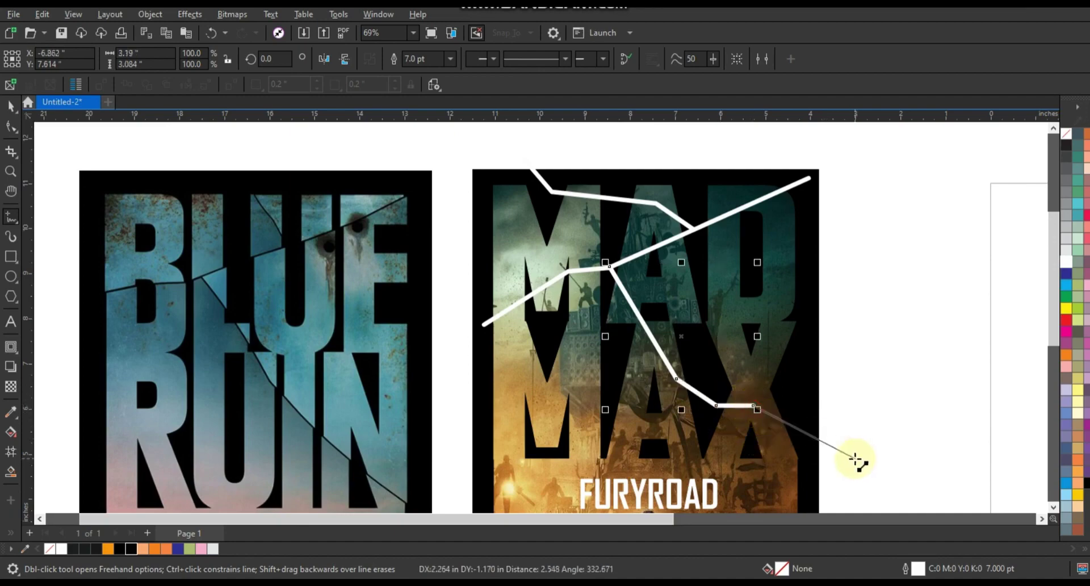
double_click(856, 461)
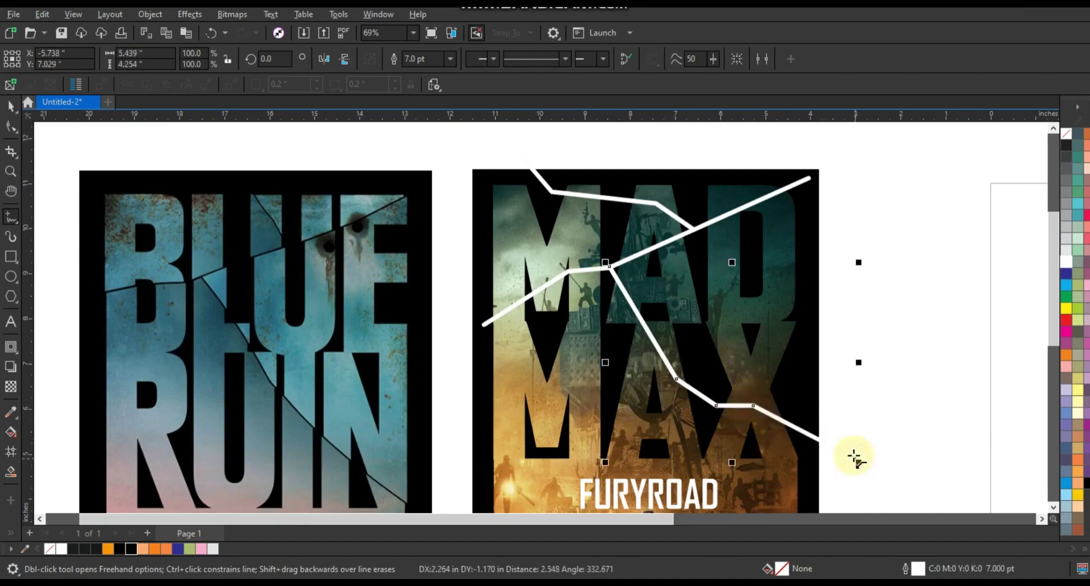
- Select all three white crack lines and combine them into one curve
left_click(11, 106)
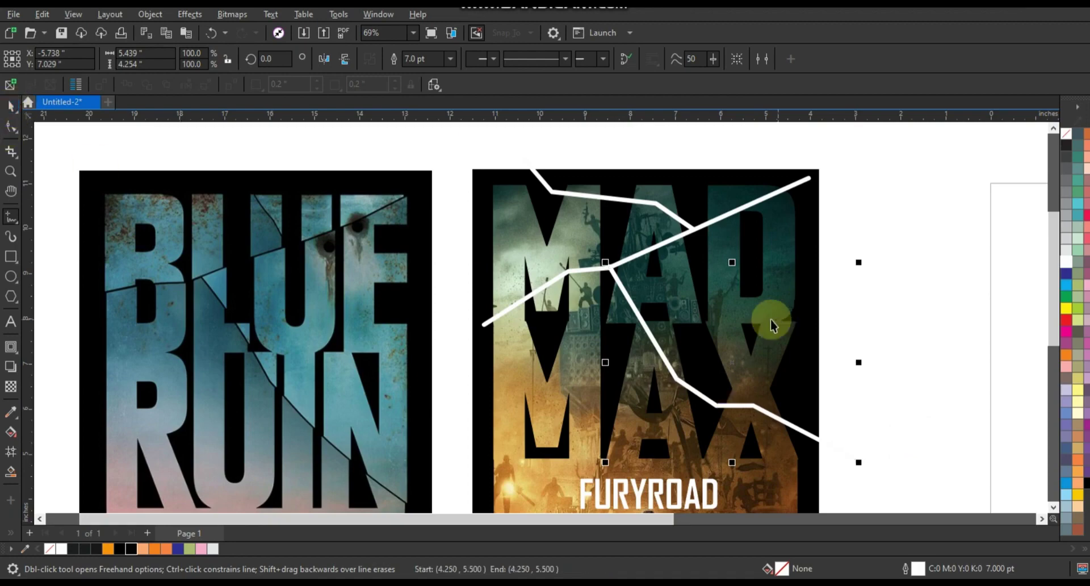
left_click(788, 194, "shift")
left_click(539, 185, "shift")
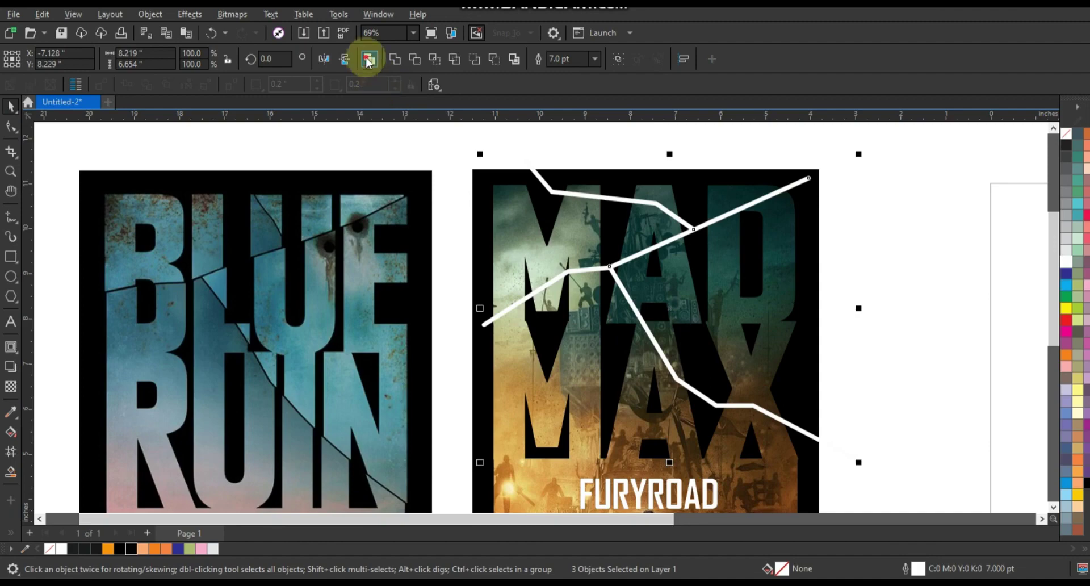
key("ctrl+l")
- Set the combined crack curve's outline width to 5.5 pt and convert the outline to an object
left_click(402, 59)
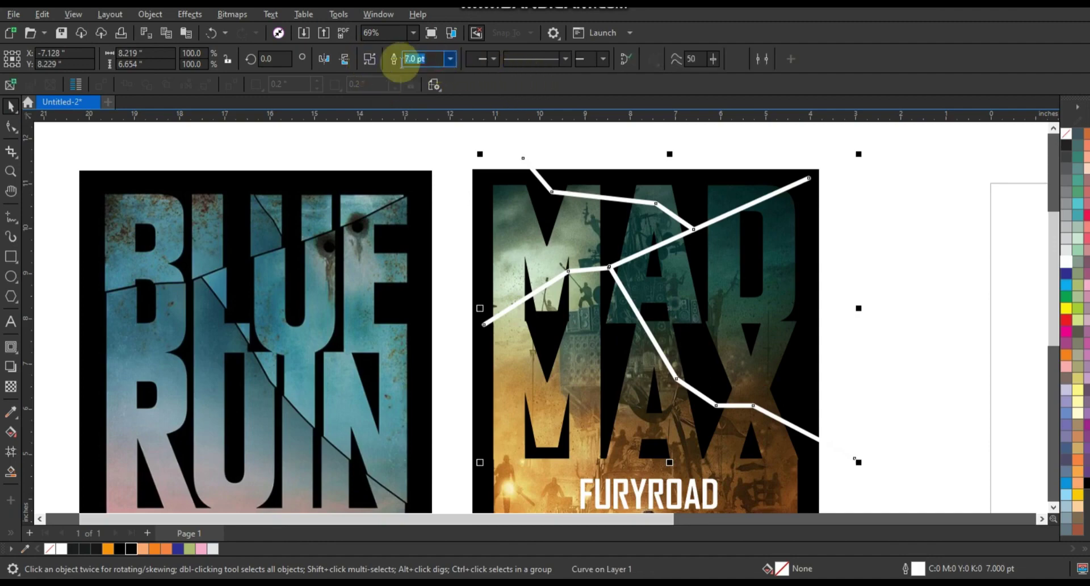
type("5.5")
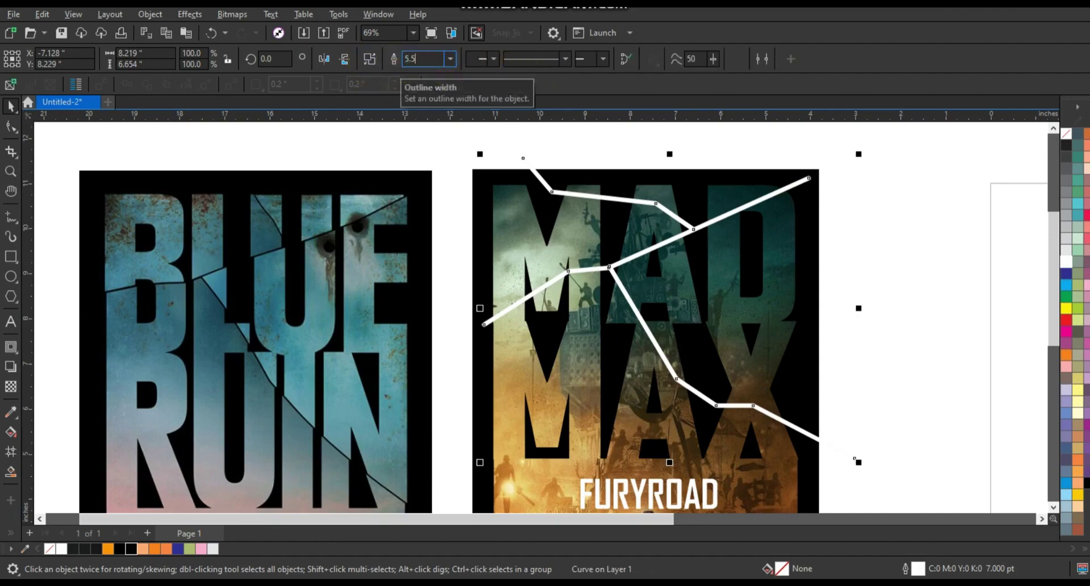
key("Return")
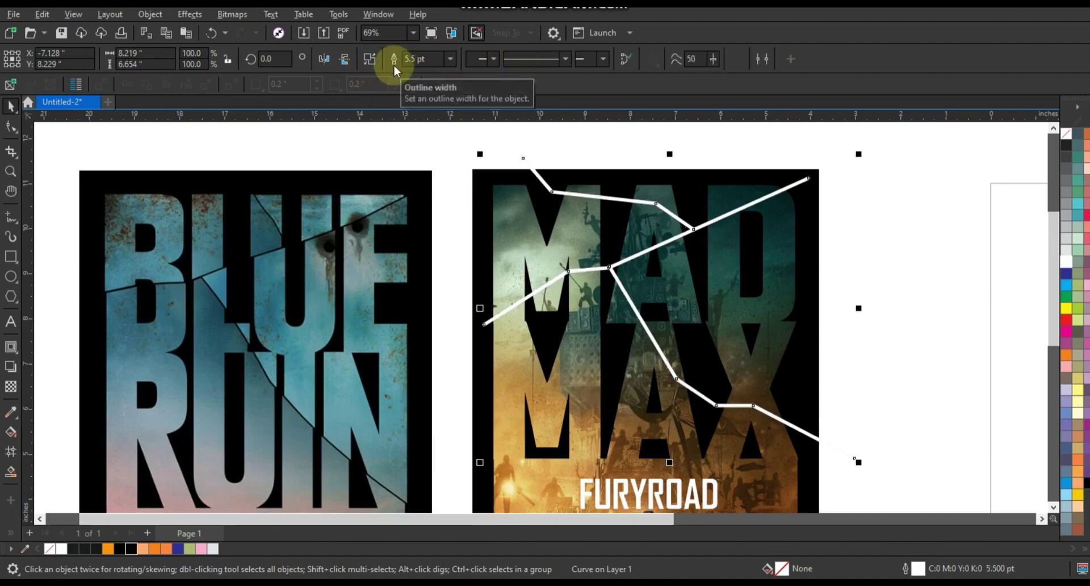
left_click(151, 15)
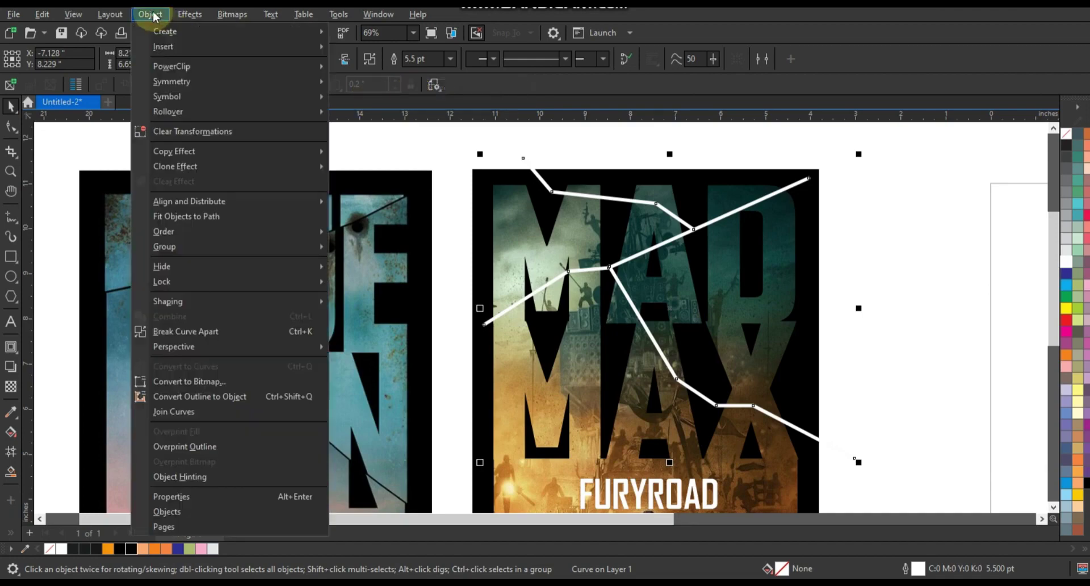
left_click(196, 396)
left_click(862, 281)
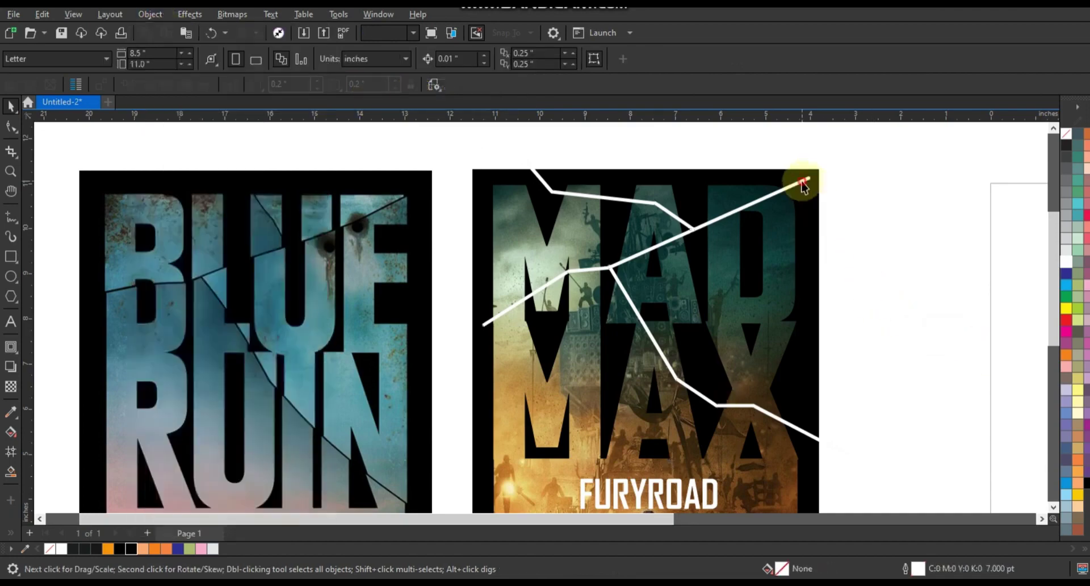
- Trim the image-filled MAD MAX lettering with the white crack object and delete the crack object
left_click(803, 184)
left_click(883, 189)
left_click(806, 181)
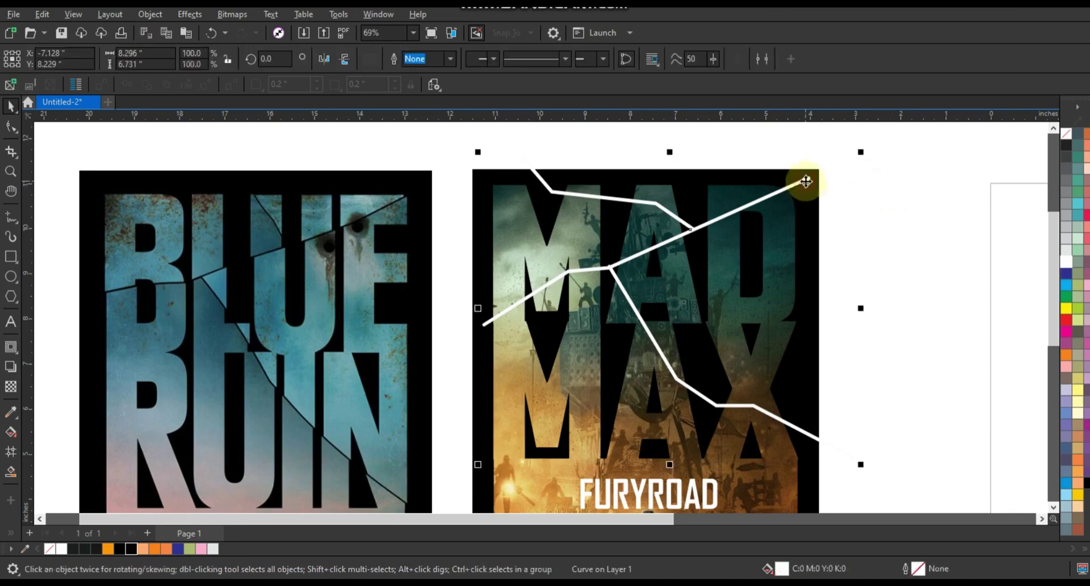
left_click(788, 481, "shift")
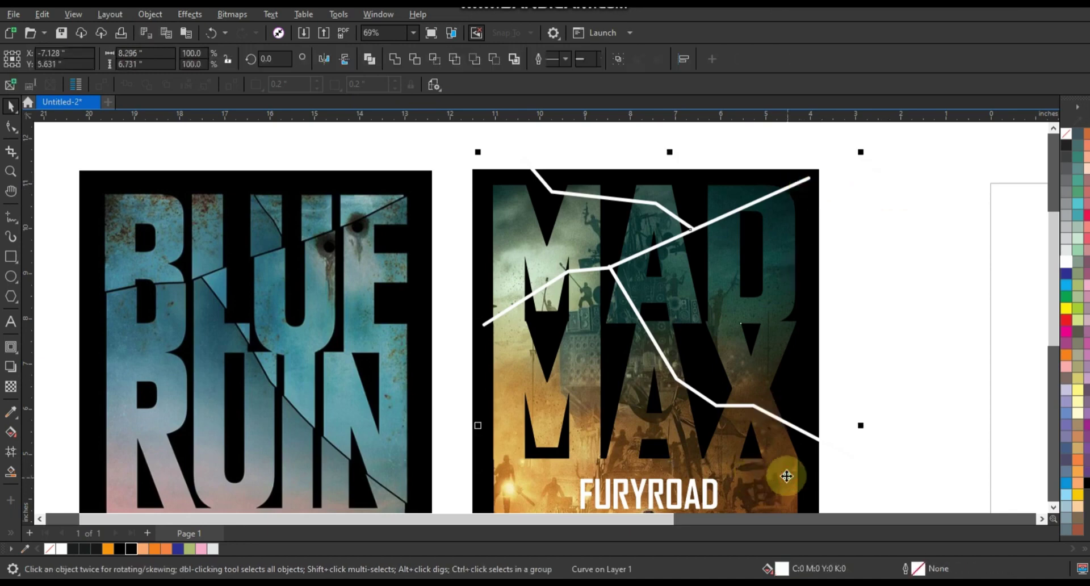
left_click(417, 64)
left_click(957, 178)
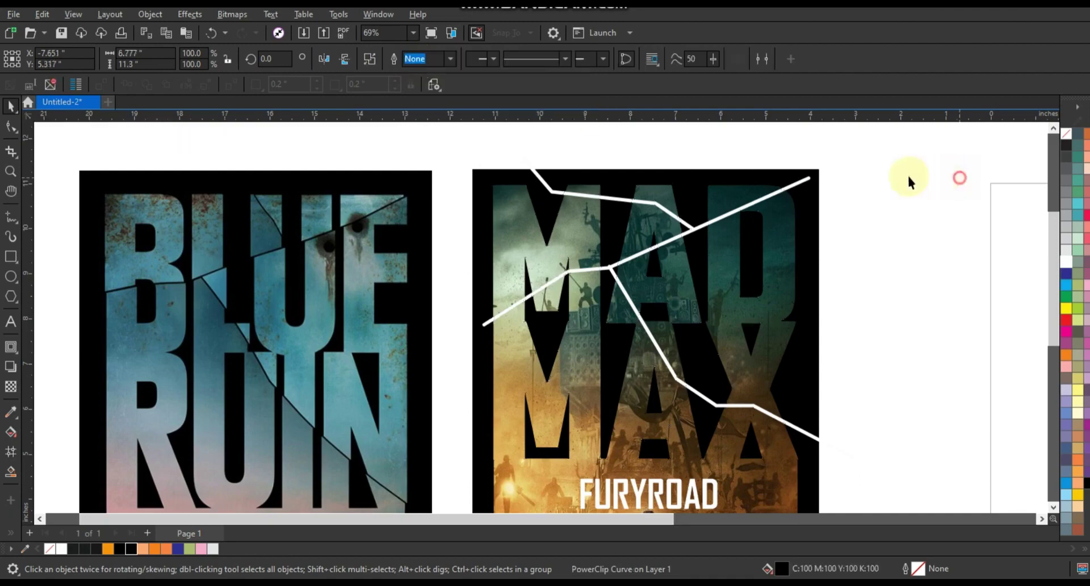
left_click(805, 183)
key("Delete")
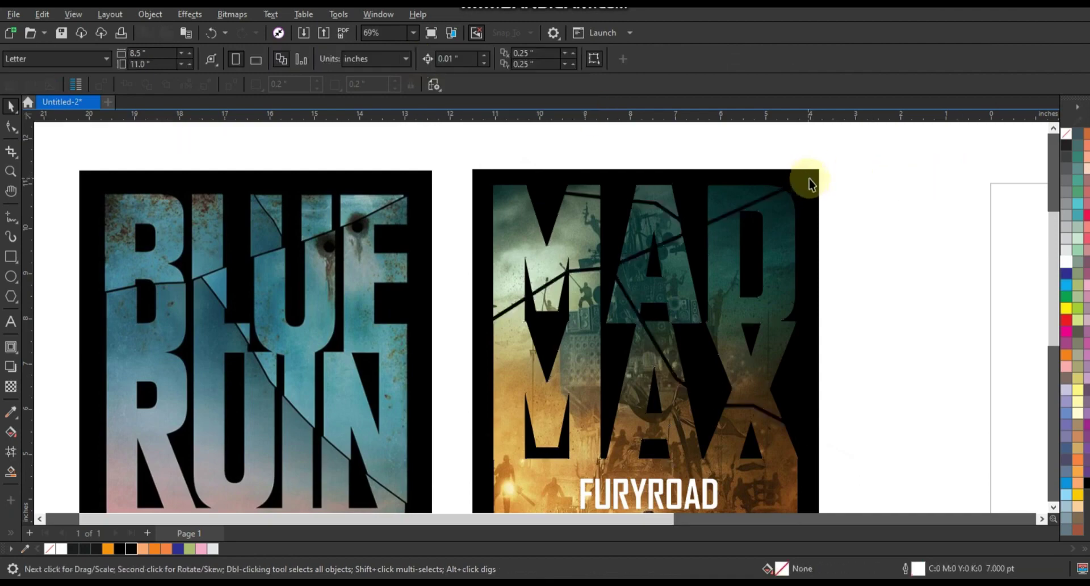
- Break the trimmed MAD MAX lettering apart and combine the D's inner cut-out with the surrounding image shard
left_click(787, 296)
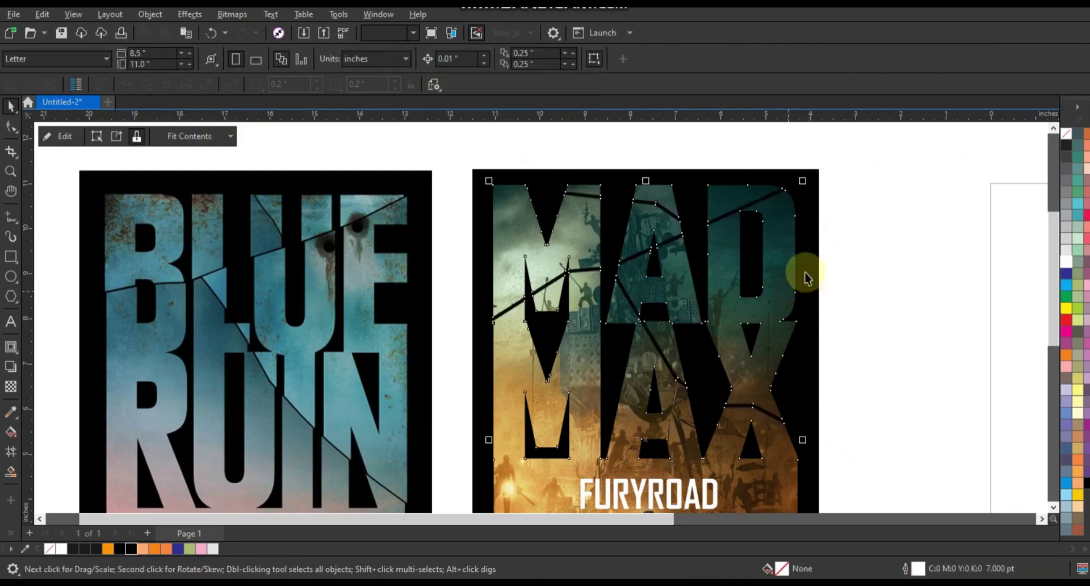
key("ctrl+k")
left_click(470, 234)
left_click_drag(871, 197, 710, 316)
left_click(789, 282, "shift")
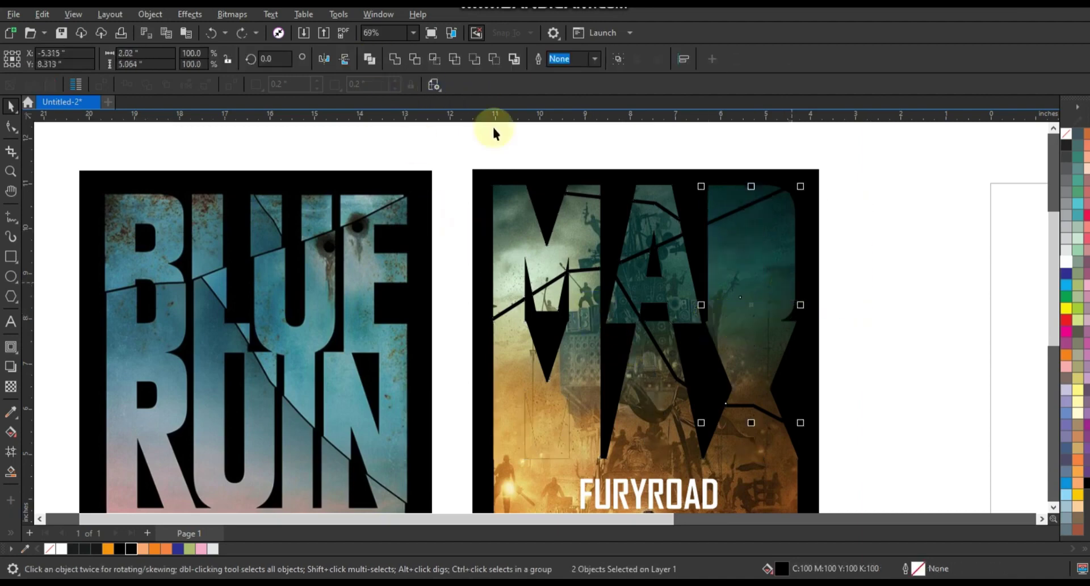
left_click(368, 57)
- Combine the notch between the X's upper arms with the image shard containing the D
left_click(900, 307)
left_click_drag(900, 283, 710, 367)
left_click(782, 345, "shift")
left_click(370, 55)
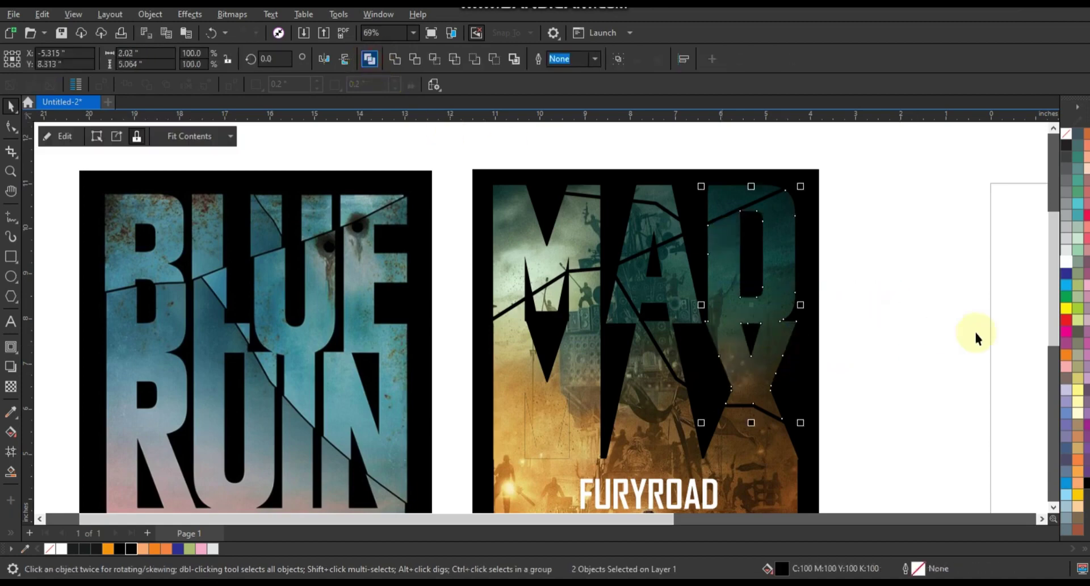
left_click(974, 335)
- Move the D shard and the adjoining shard through the A slightly right, and the top M shard slightly left
left_click(719, 317)
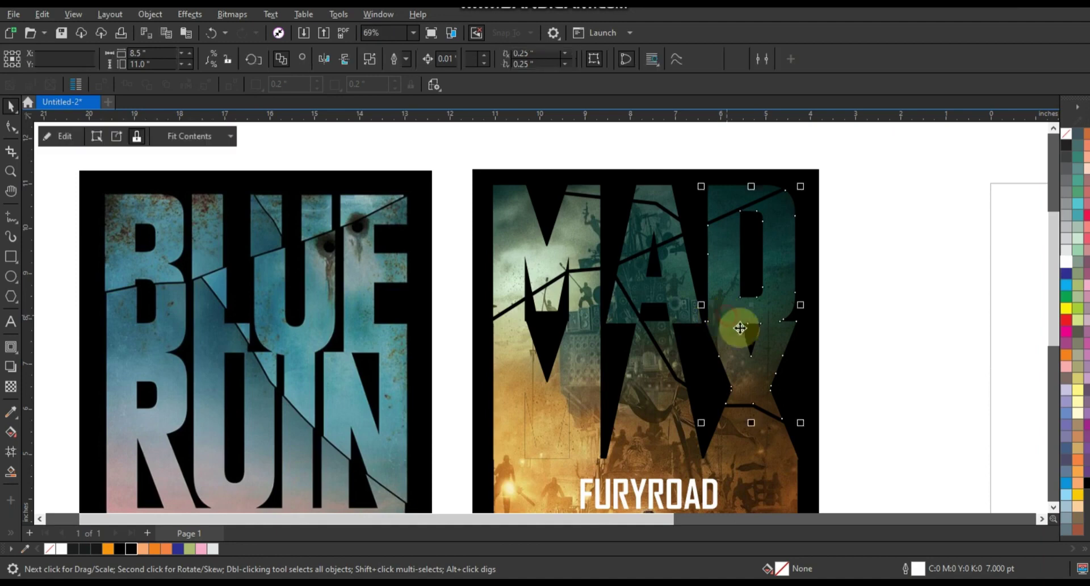
left_click(701, 311, "shift")
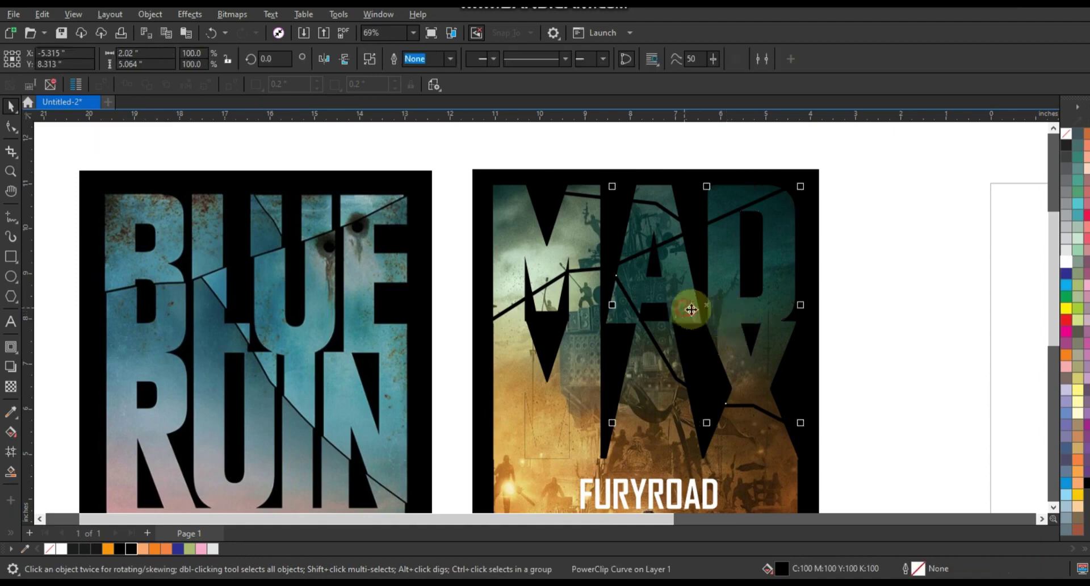
left_click_drag(698, 312, 700, 312)
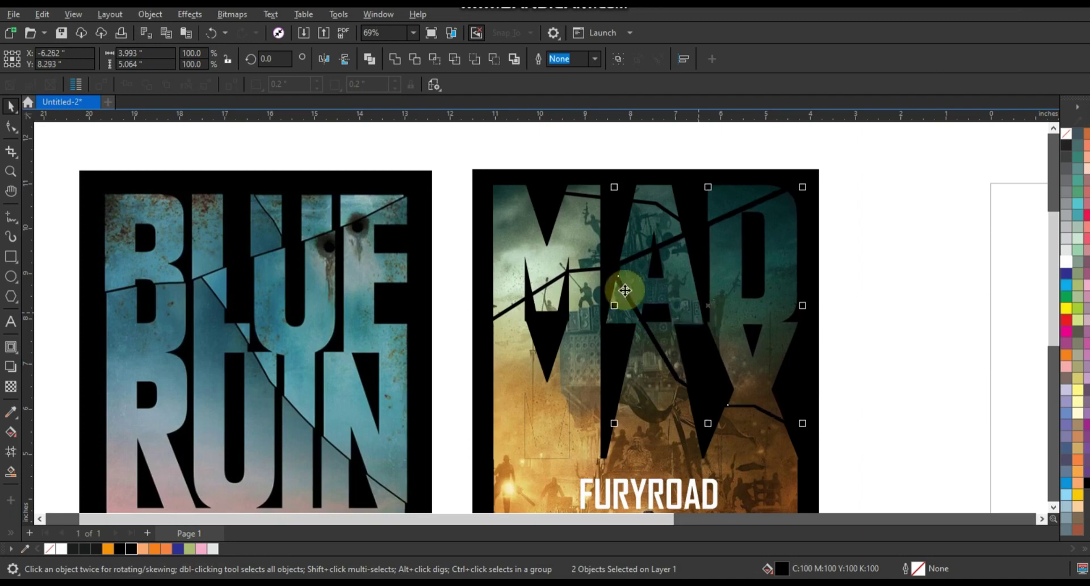
left_click(568, 264)
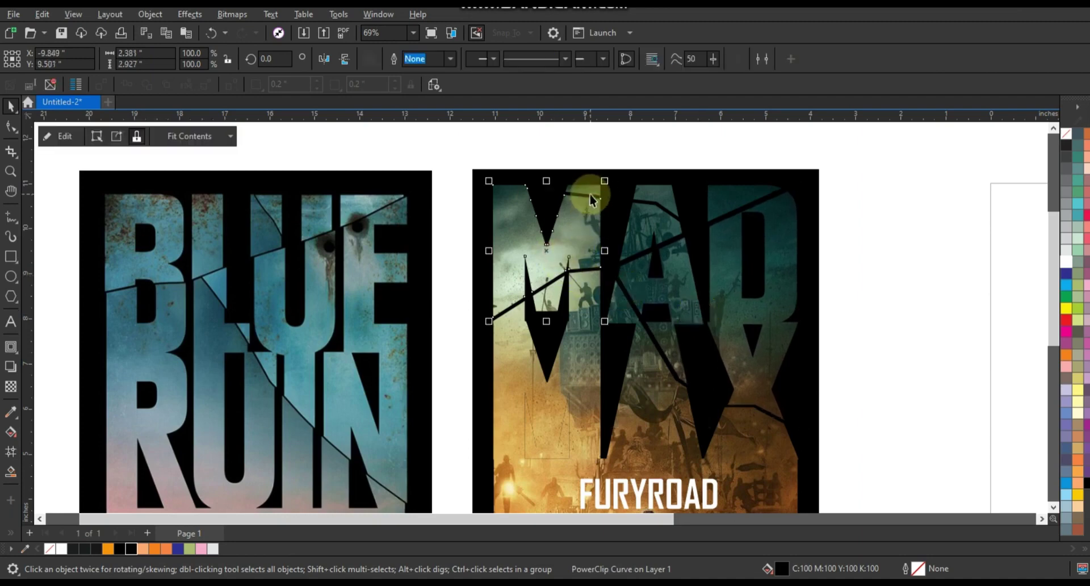
left_click_drag(590, 195, 589, 196)
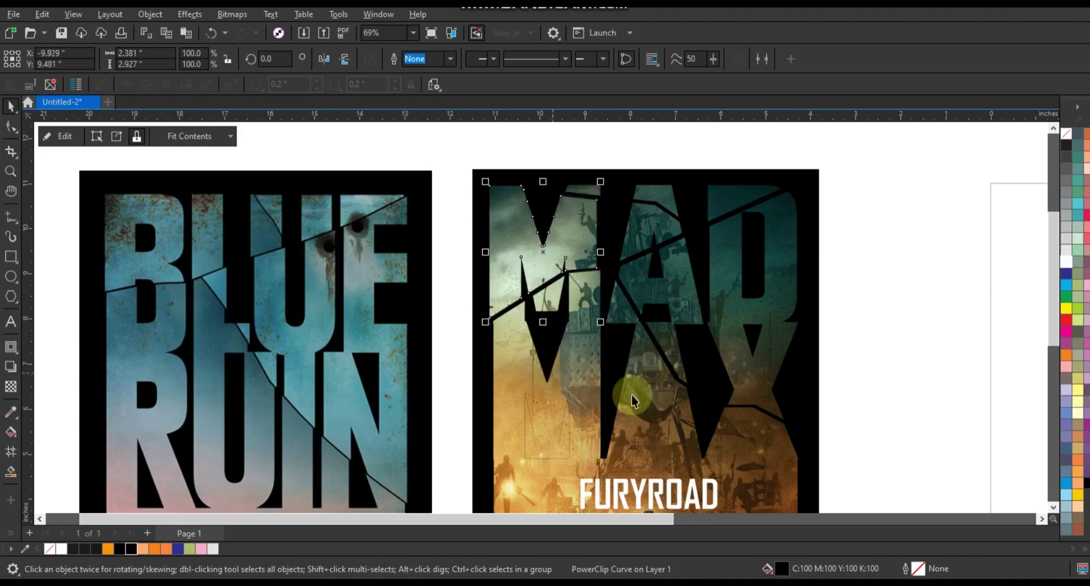
left_click(863, 377)
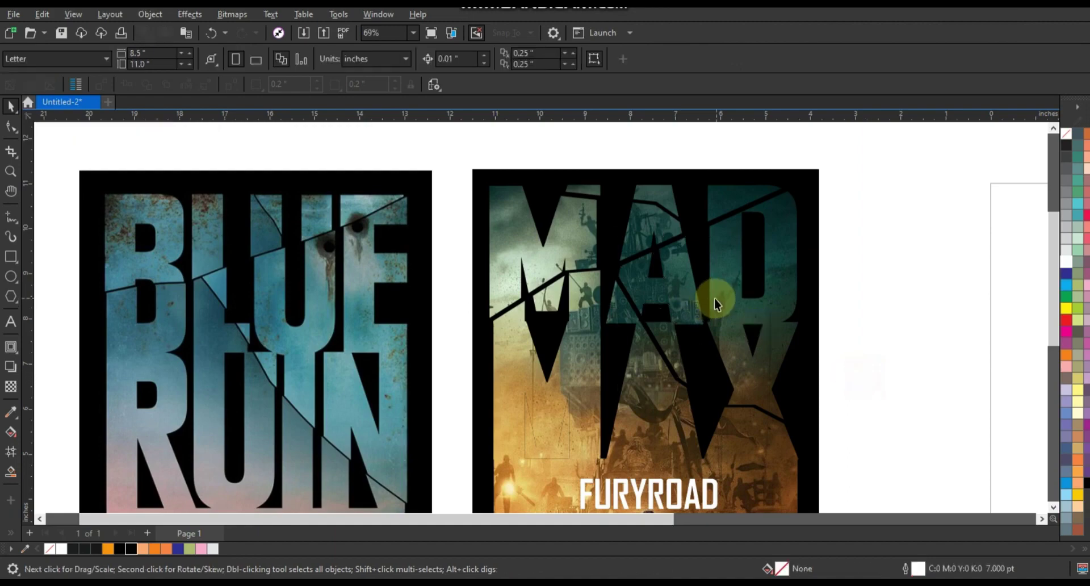
- Combine the cut-out of the M in MAX with the large lower image shard
scroll(714, 295, "down", 2)
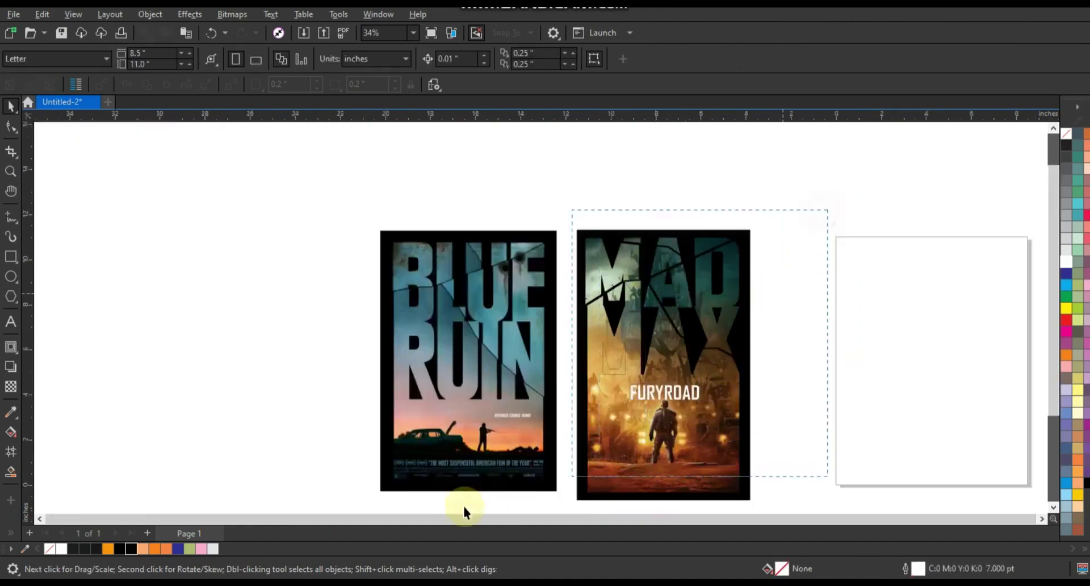
scroll(629, 288, "up", 1)
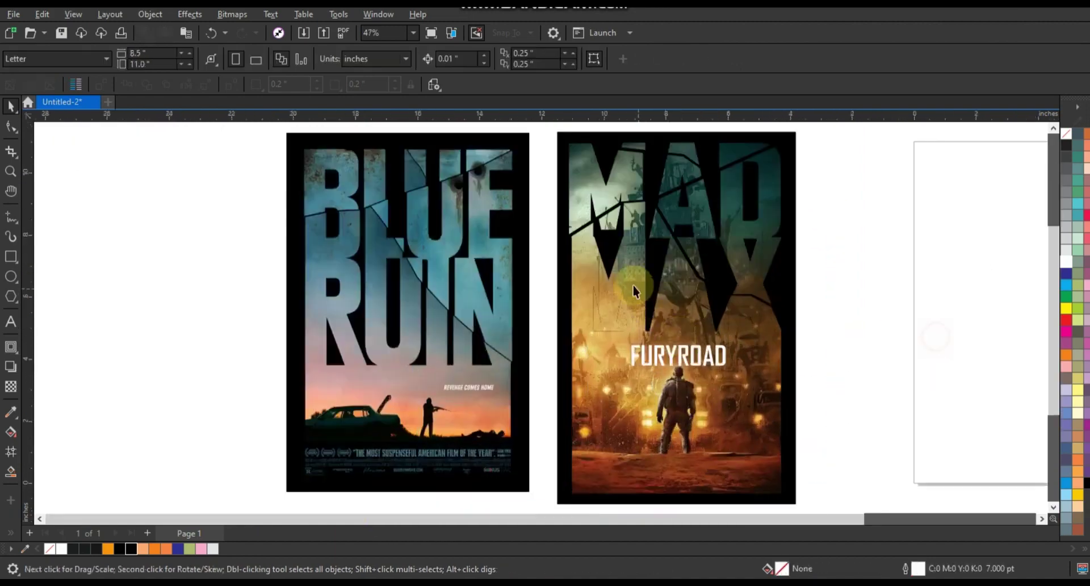
left_click(652, 338)
left_click(591, 256, "shift")
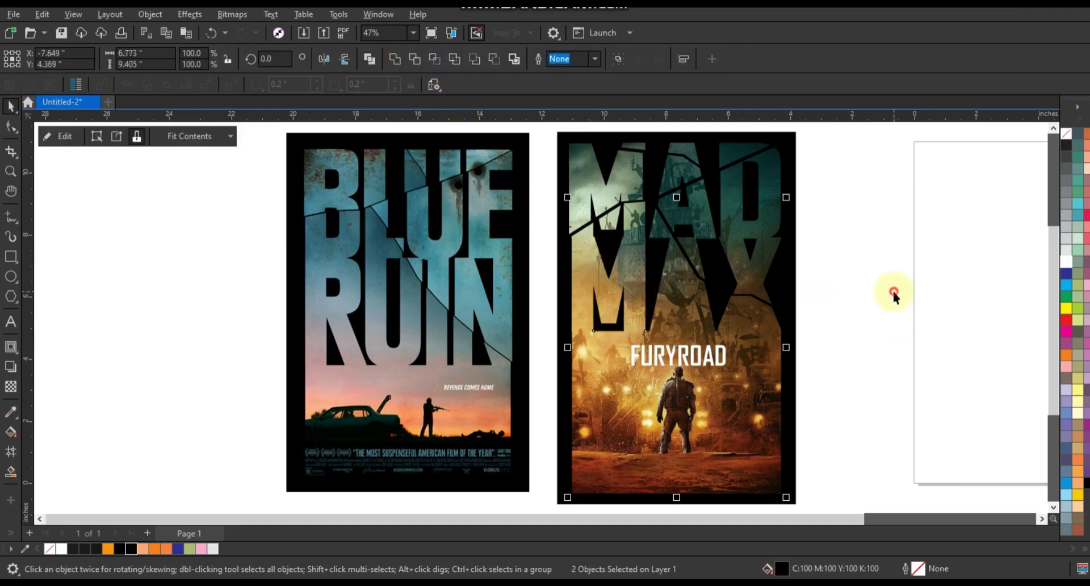
- Combine the notch between the X's lower legs with the large lower image shard
left_click_drag(876, 265, 611, 342)
left_click_drag(859, 271, 689, 348)
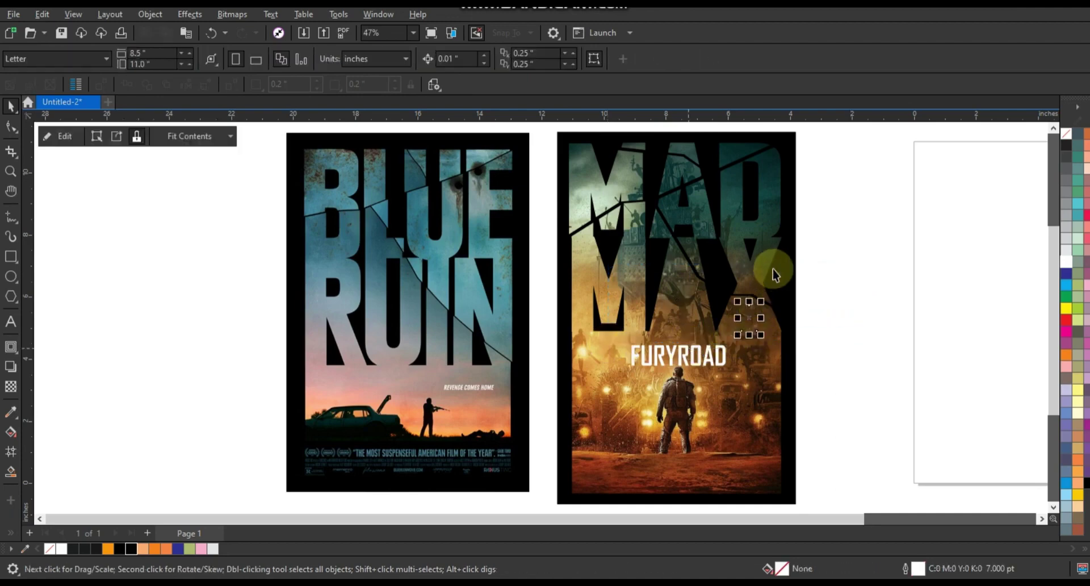
left_click(768, 261, "shift")
left_click_drag(849, 278, 670, 336)
left_click_drag(766, 352, 761, 401)
left_click(378, 62)
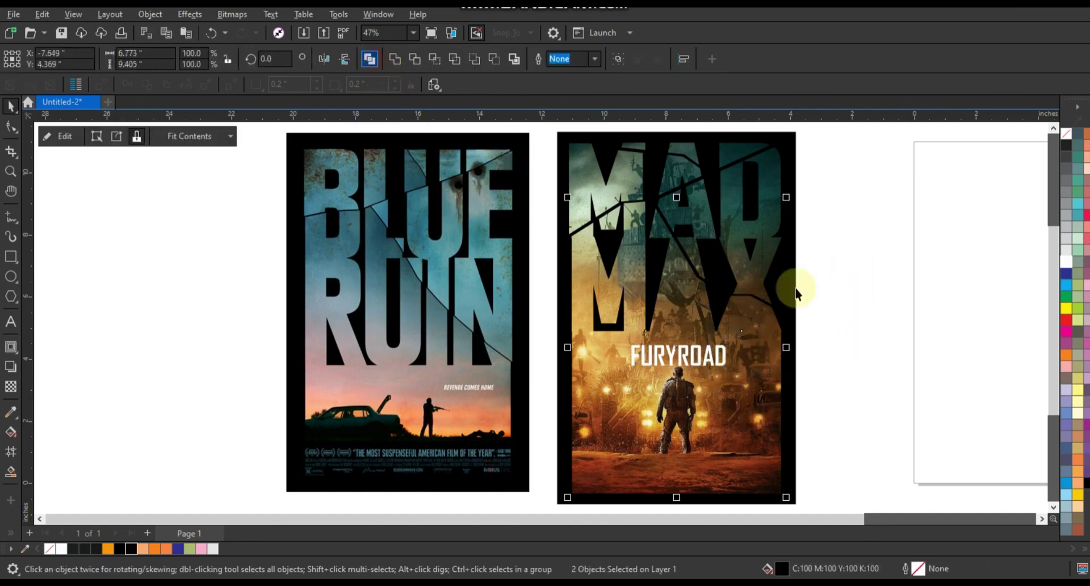
- Combine the remaining cut-out pieces around the A in MAX with the large lower image shard
left_click_drag(858, 245, 620, 339)
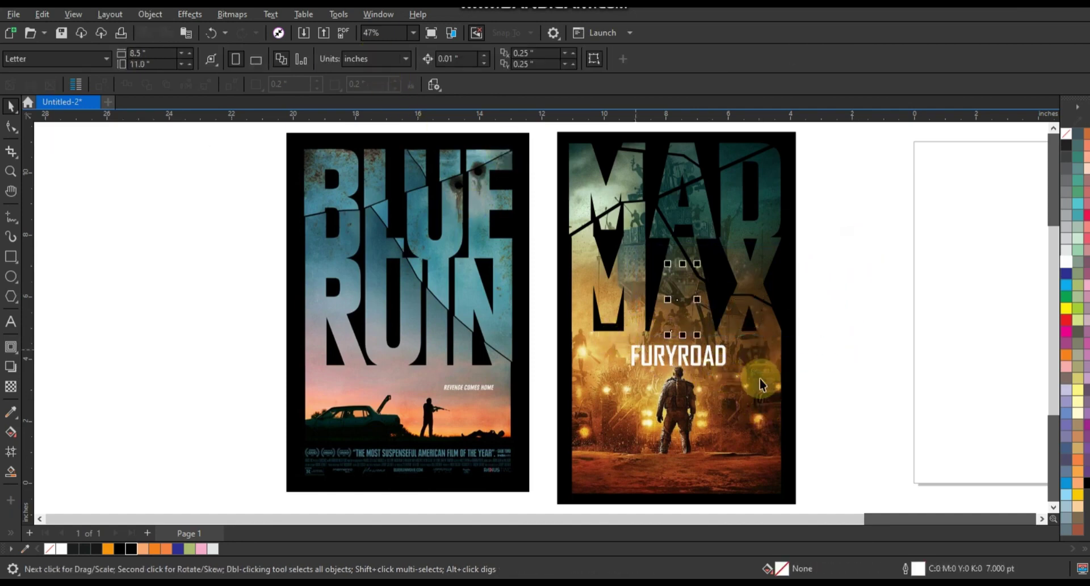
left_click(370, 60)
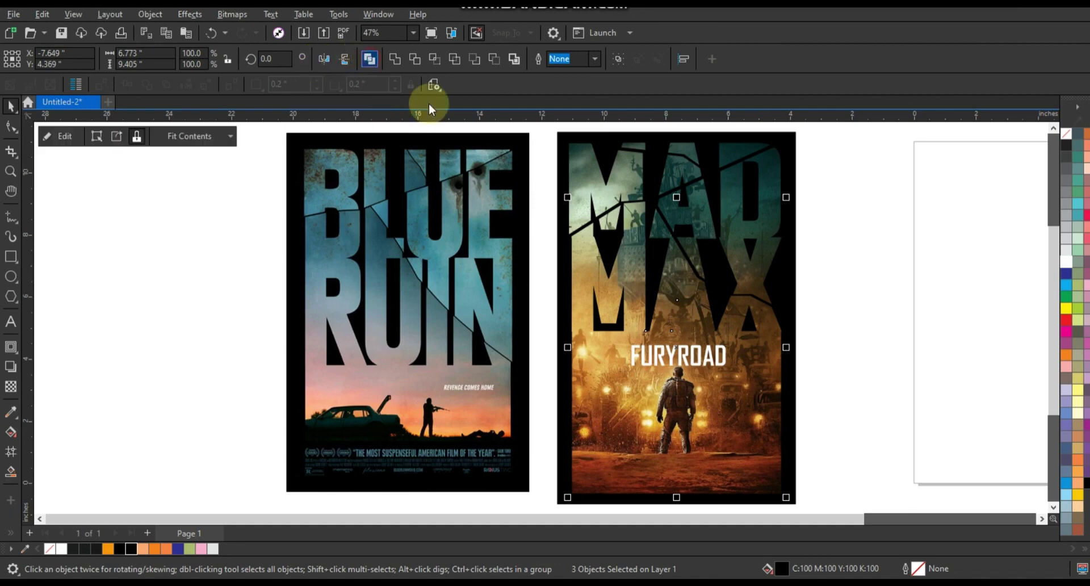
left_click(860, 314)
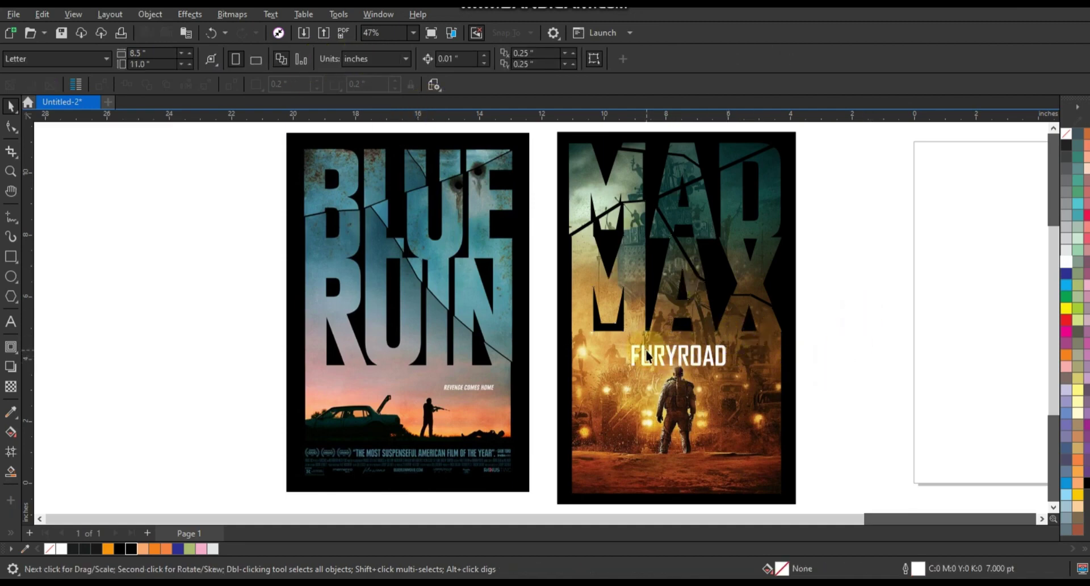
- Select both the Blue Ruin and Mad Max posters together
scroll(647, 354, "down", 2)
left_click_drag(736, 430, 438, 209)
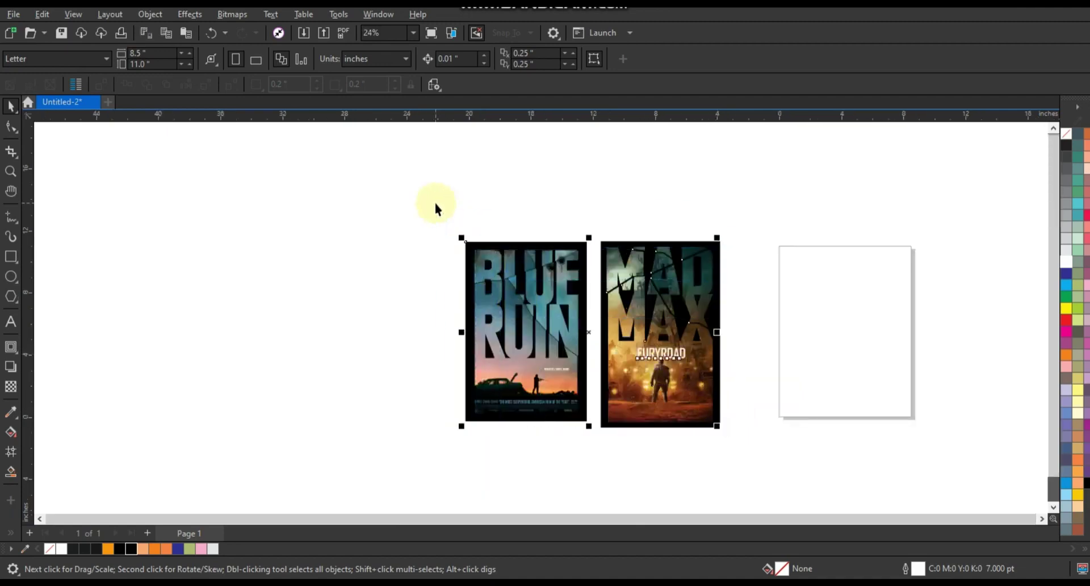